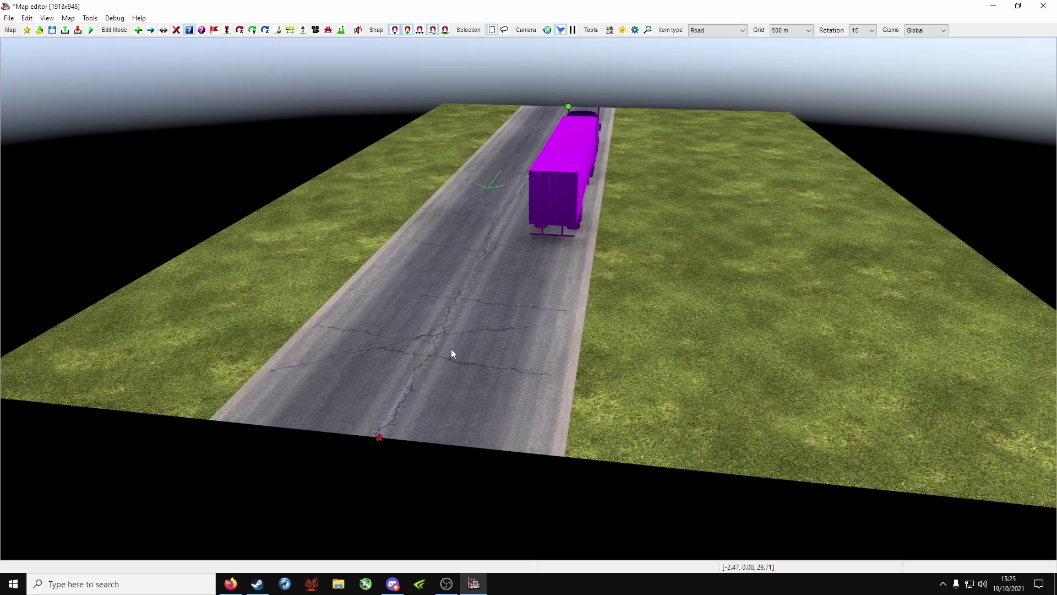
- Open the road's Item properties and move the dialog aside to see the viewport
click(439, 354)
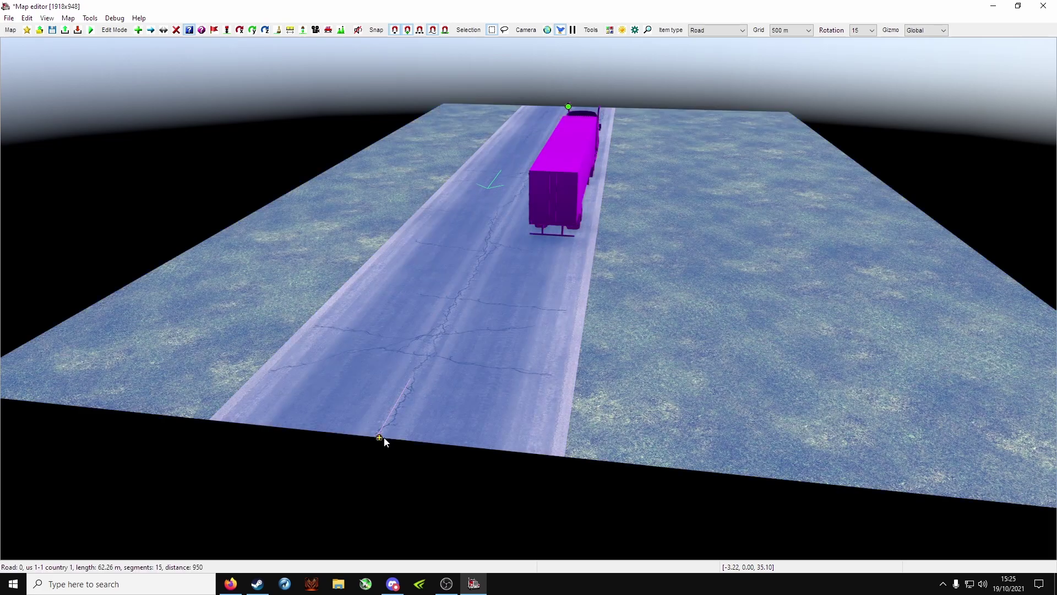
double_click(385, 440)
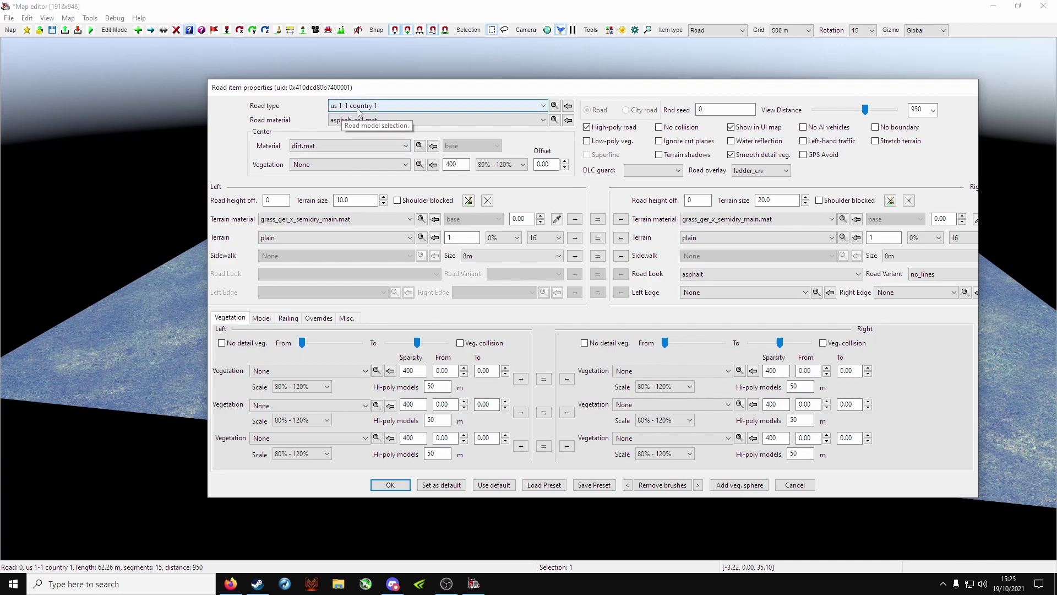
drag(578, 88, 468, 111)
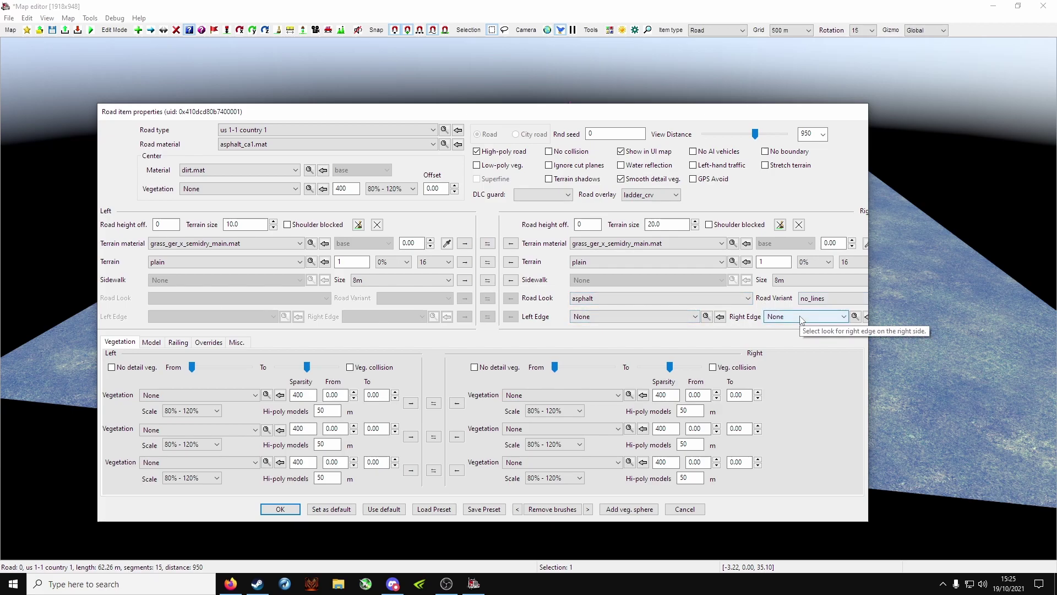
- Browse the right side's Road Look list, trying asp_gr_drk, toward fresh asphalt
drag(582, 118, 571, 316)
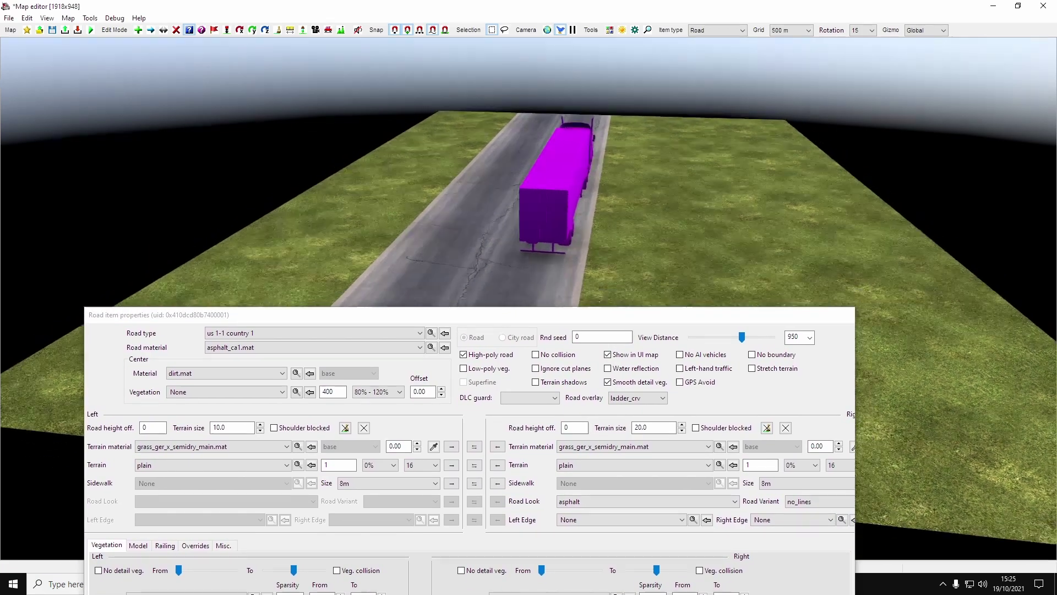
scroll(549, 207, up, 3)
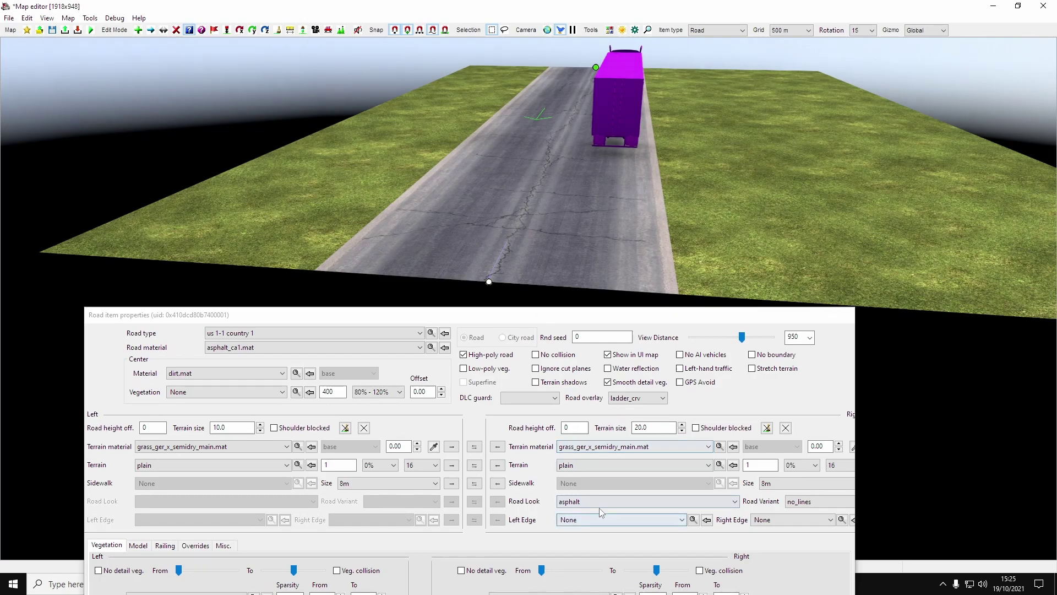
click(601, 503)
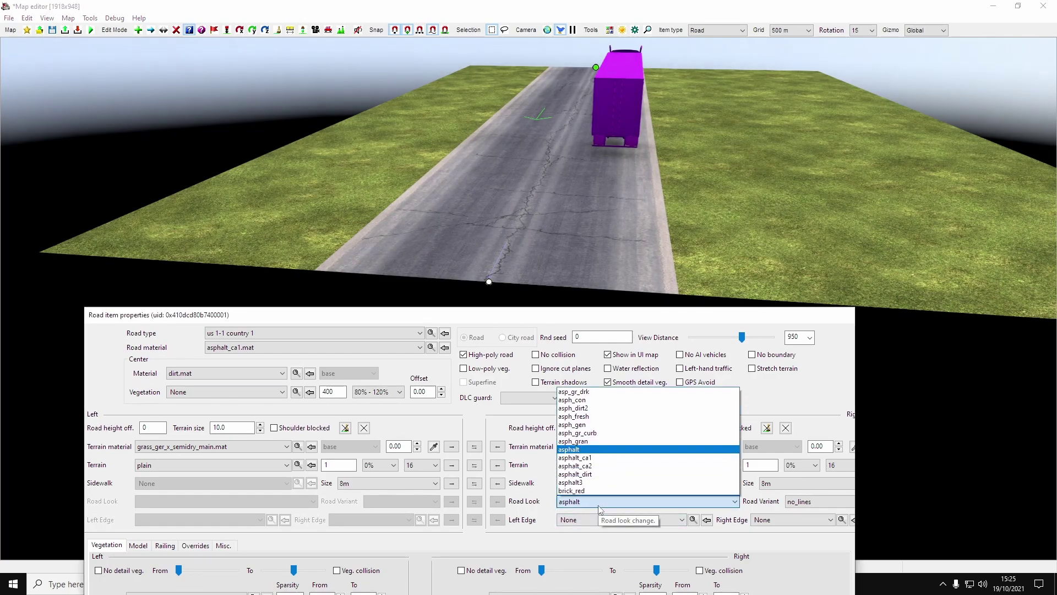
click(597, 392)
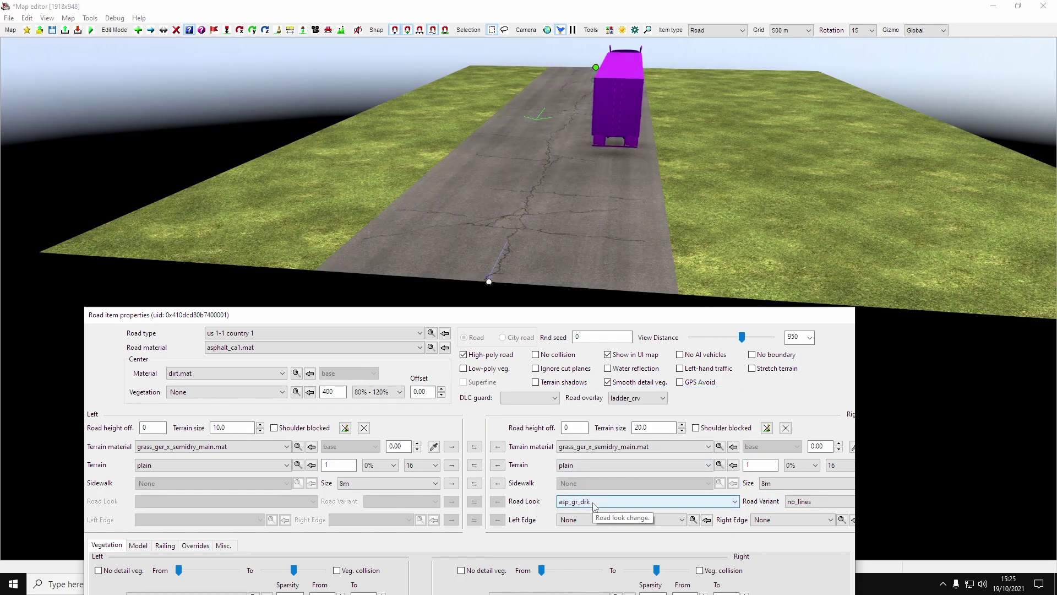
scroll(592, 503, up, 1)
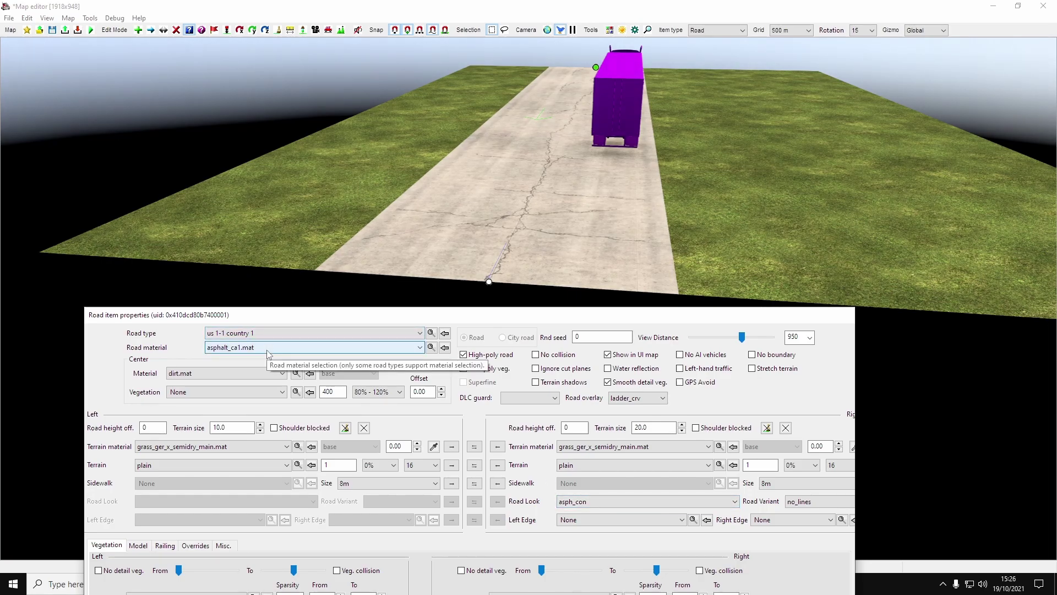
scroll(604, 504, down, 1)
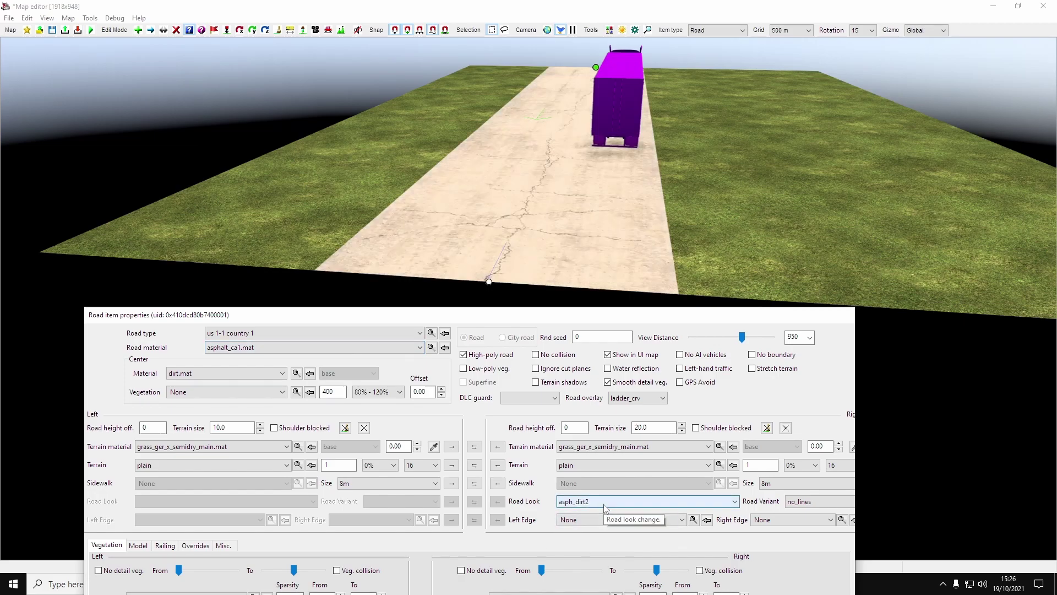
scroll(604, 506, down, 1)
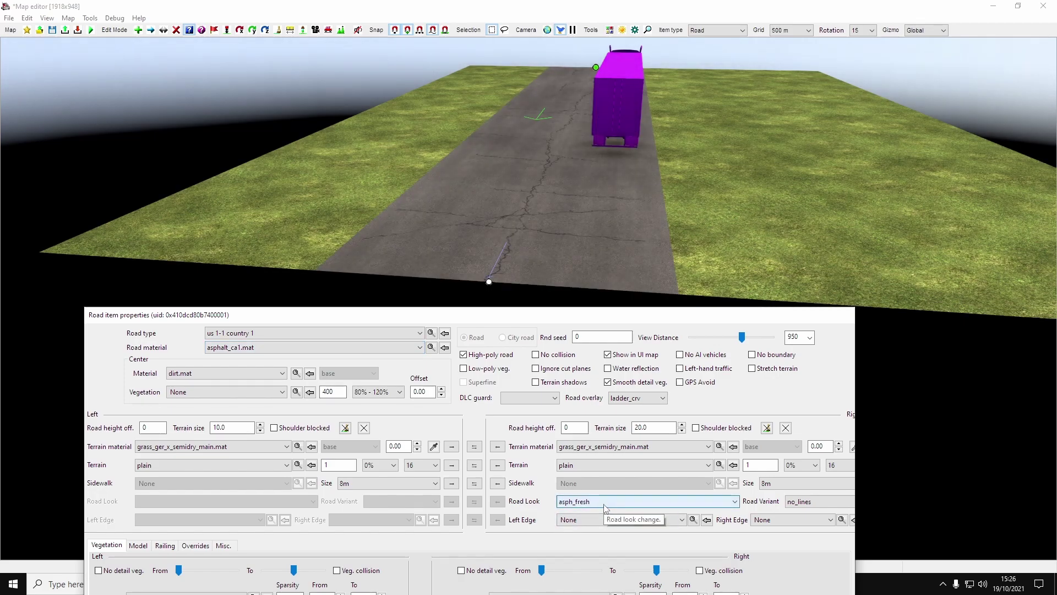
- Cycle the right-side road variant through brd_brk, brd_dbl and weigh markings
click(813, 503)
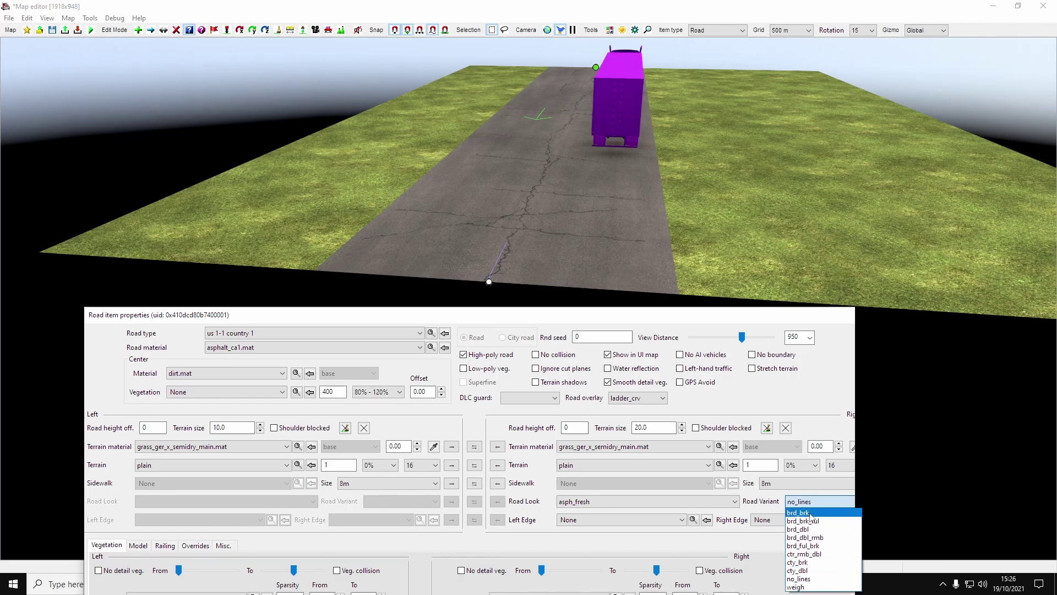
click(810, 514)
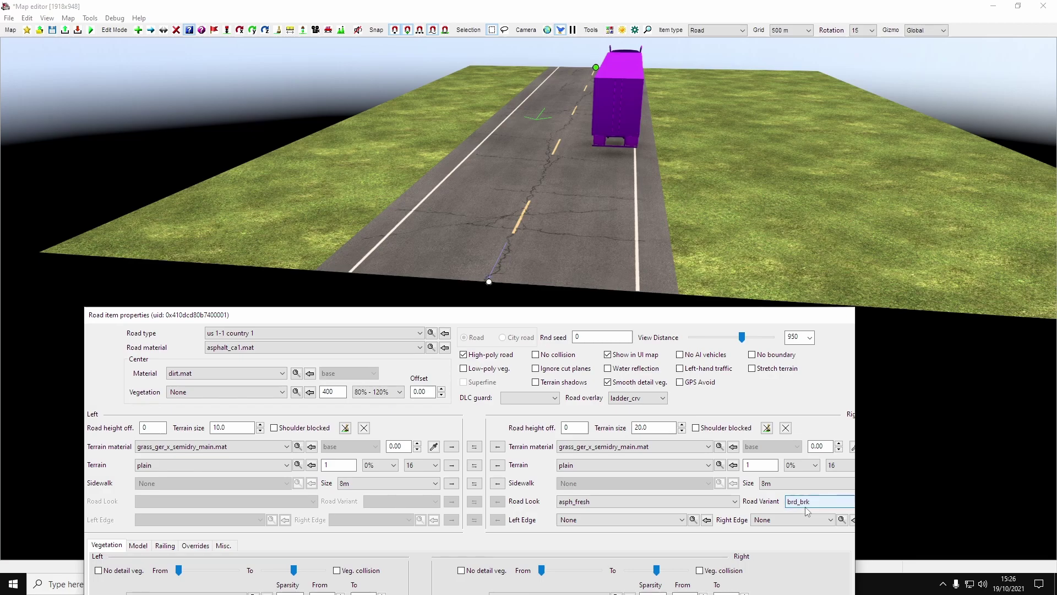
click(807, 503)
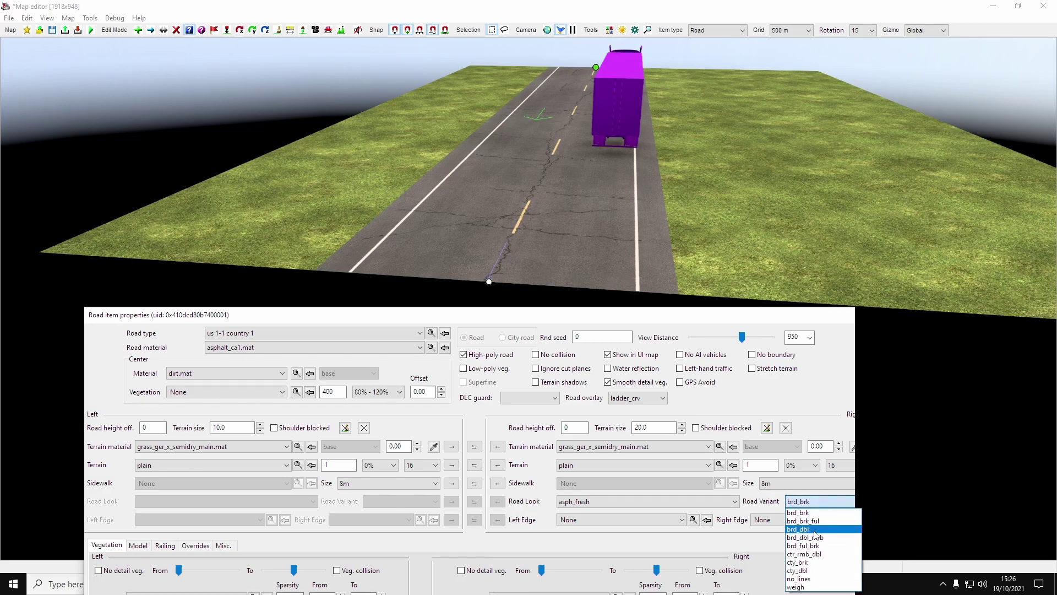
click(814, 533)
click(827, 503)
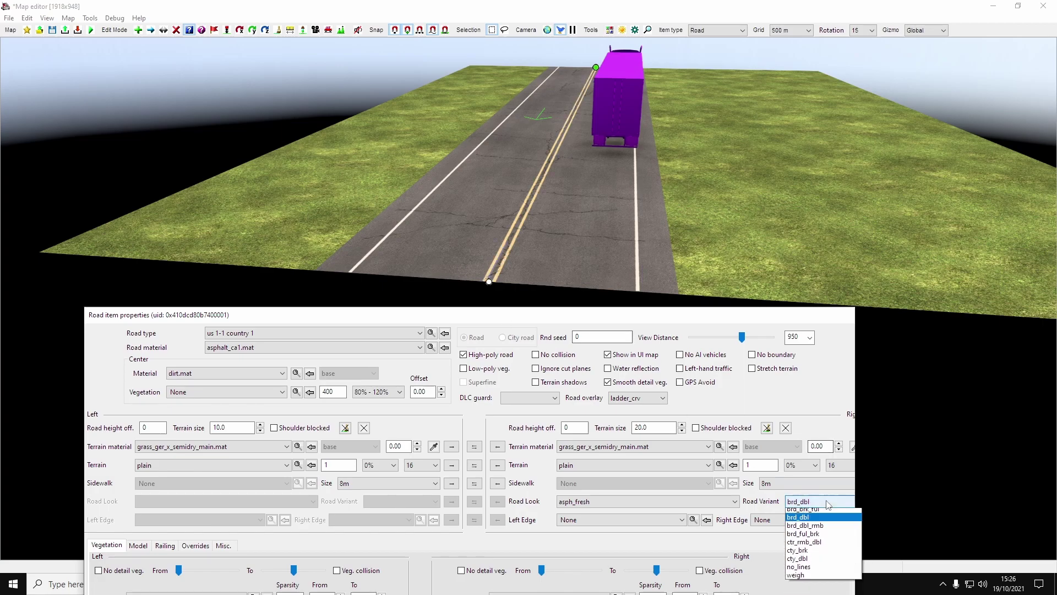
click(798, 575)
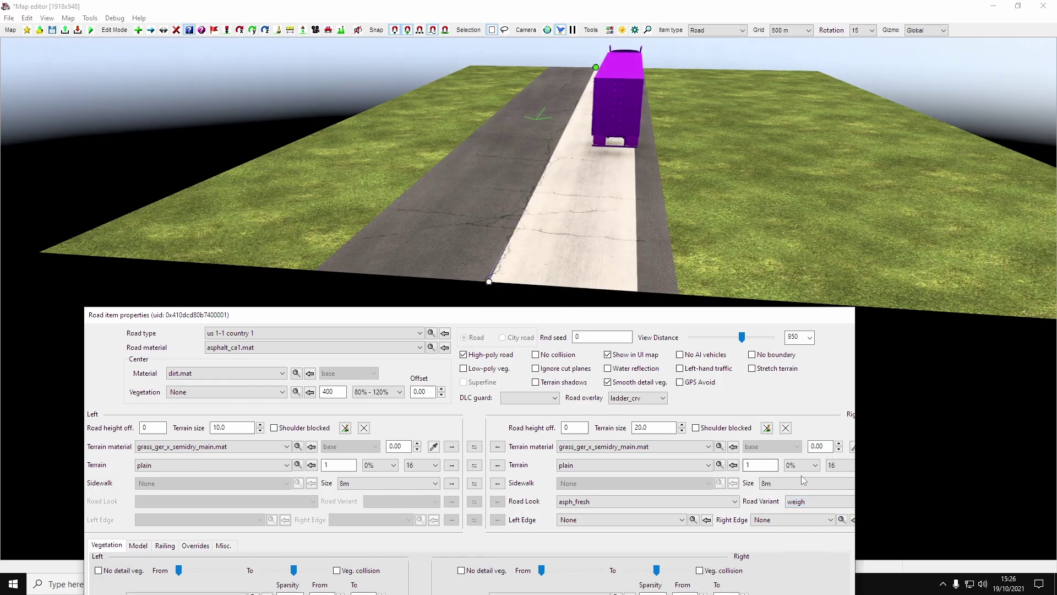
scroll(806, 501, up, 1)
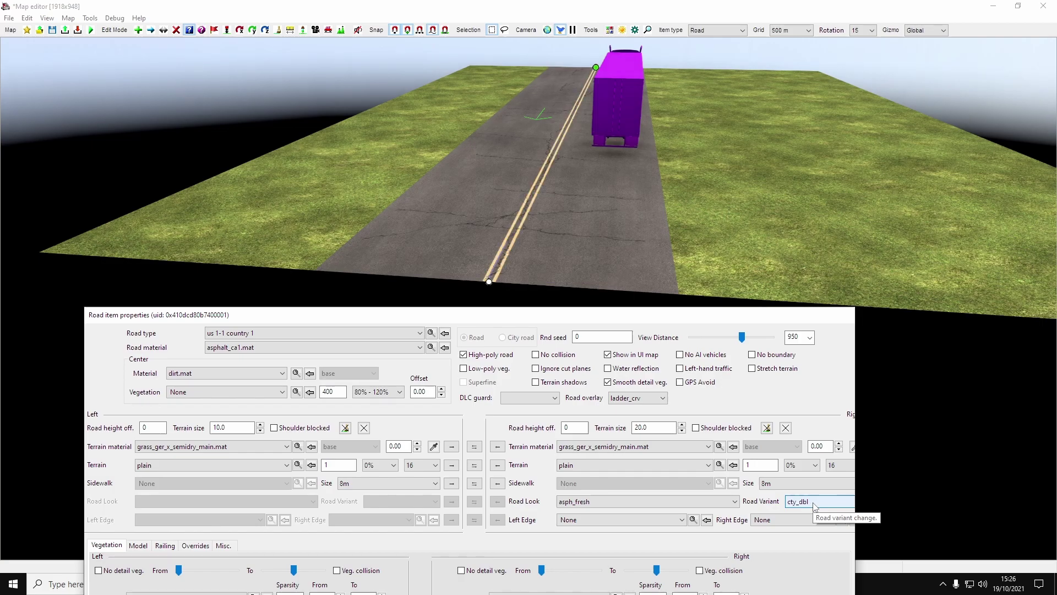
scroll(814, 506, up, 1)
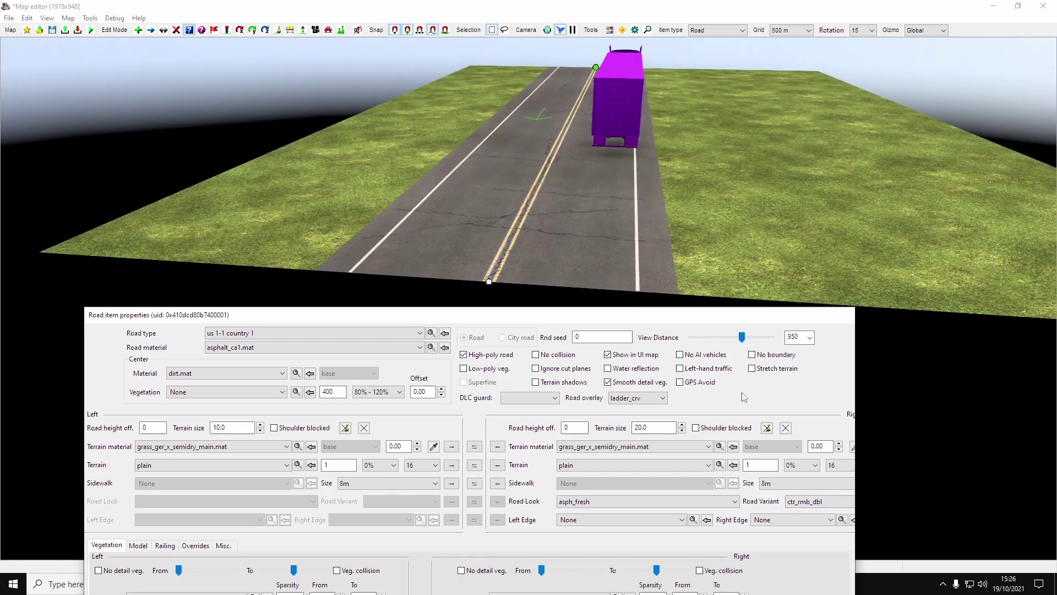
- Set the right side's Left Edge to driveway_concrete_2m and Right Edge to sidewalk_2m_crack
click(600, 523)
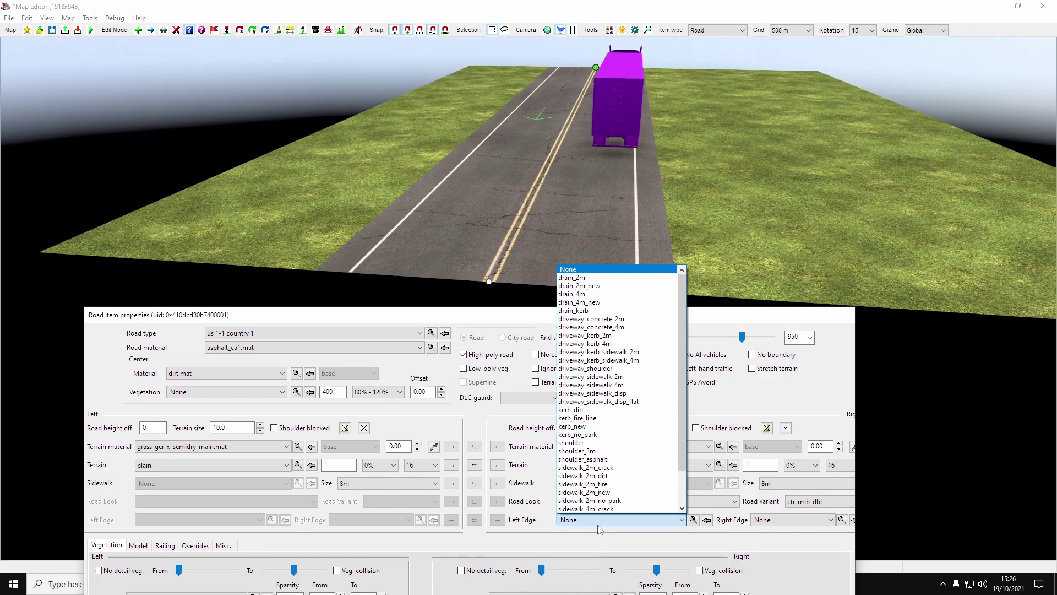
click(612, 319)
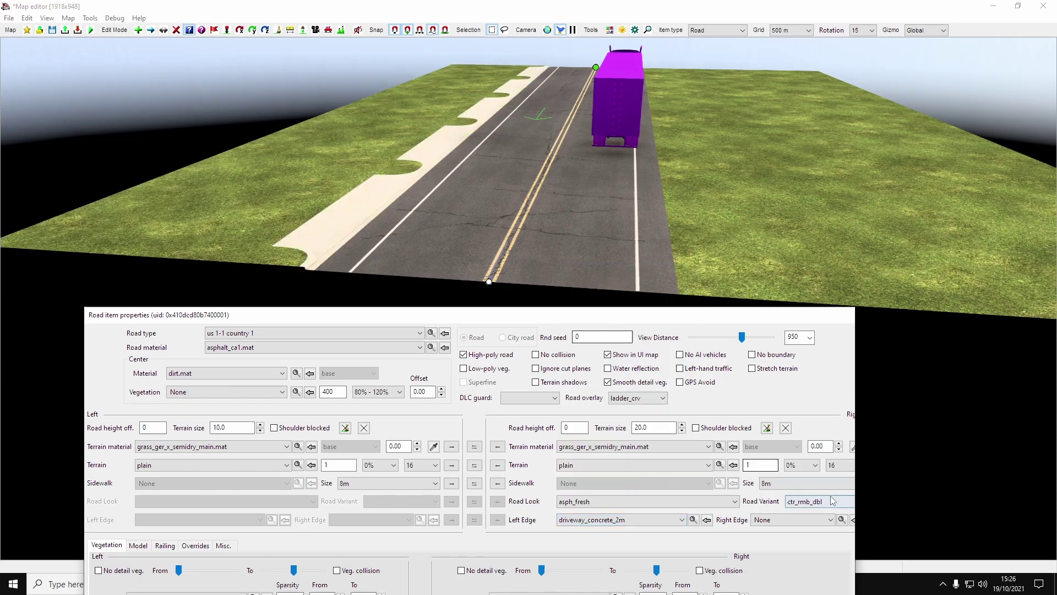
click(791, 519)
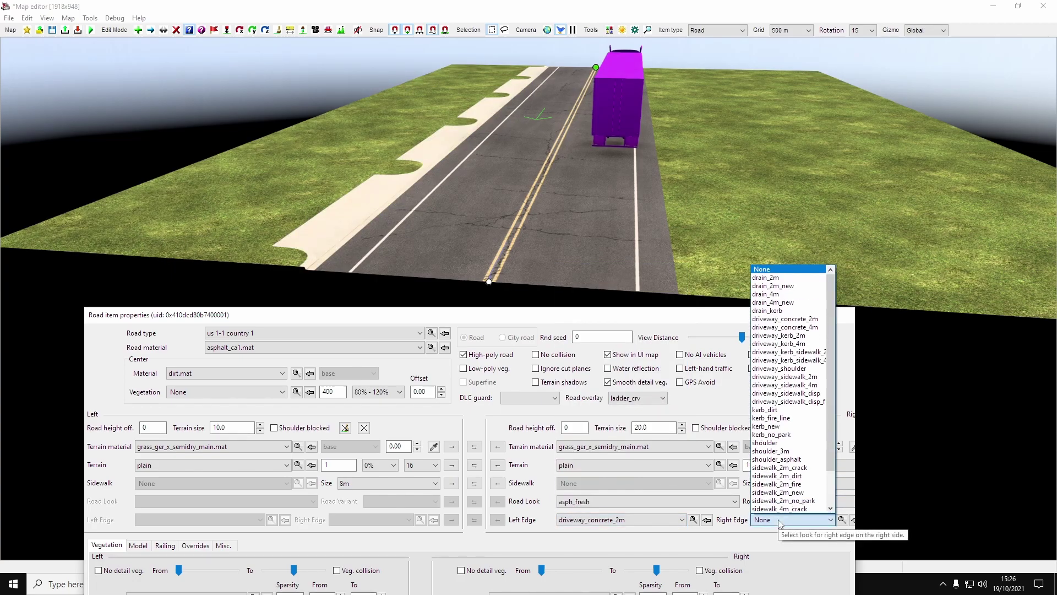
click(792, 468)
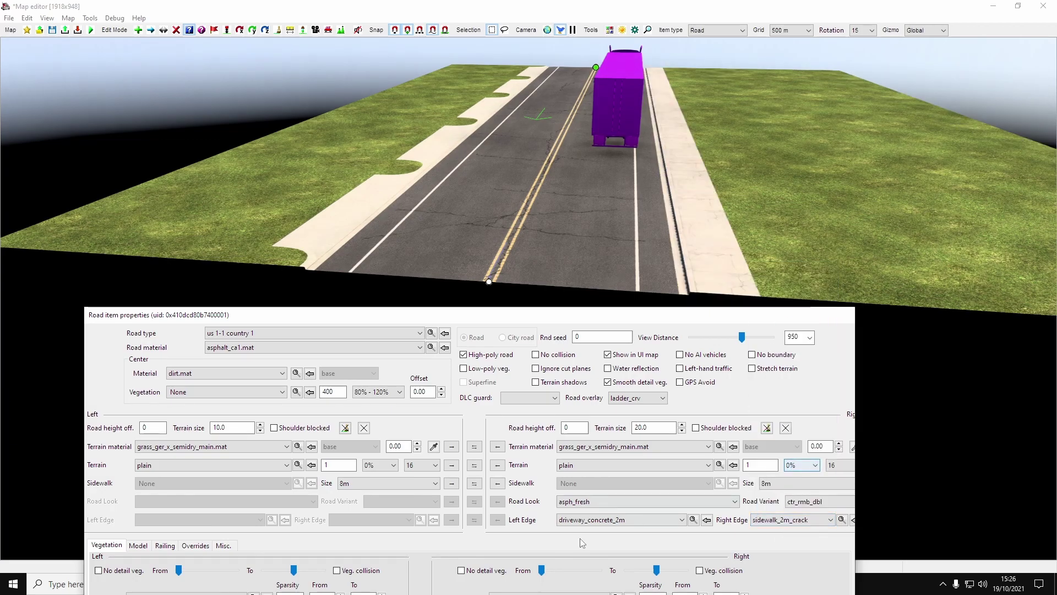
- Confirm the road settings with OK and orbit the view to inspect the road
drag(511, 321, 510, 146)
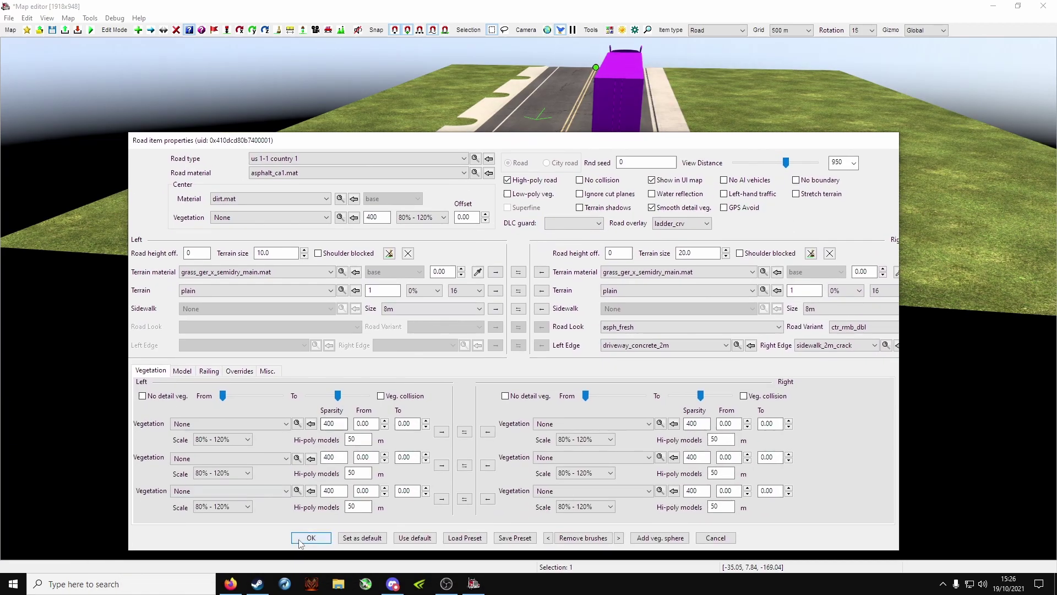
click(324, 543)
right_drag(558, 322, 564, 330)
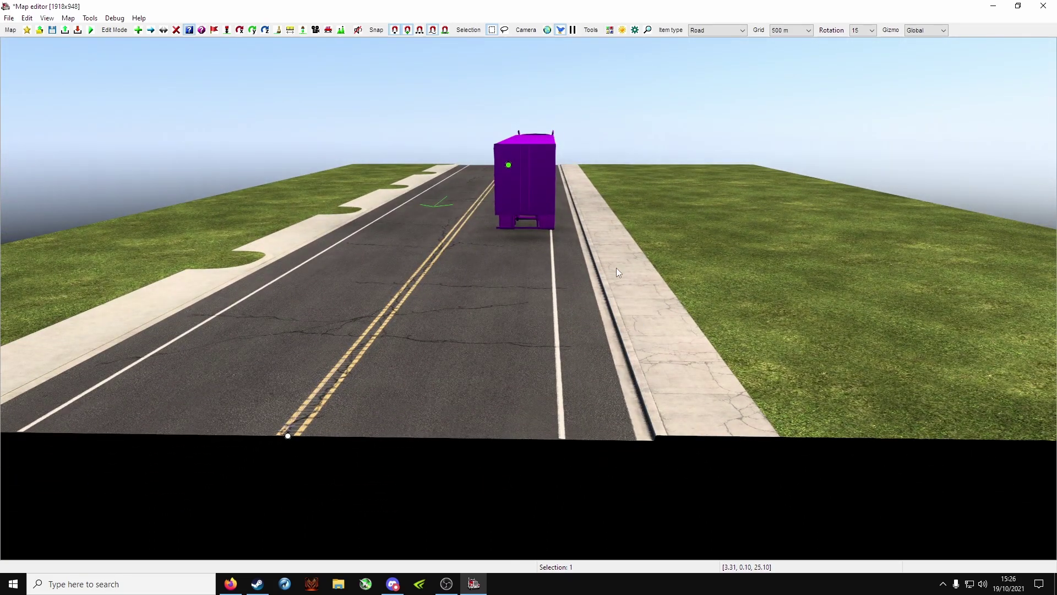
right_drag(664, 338, 529, 297)
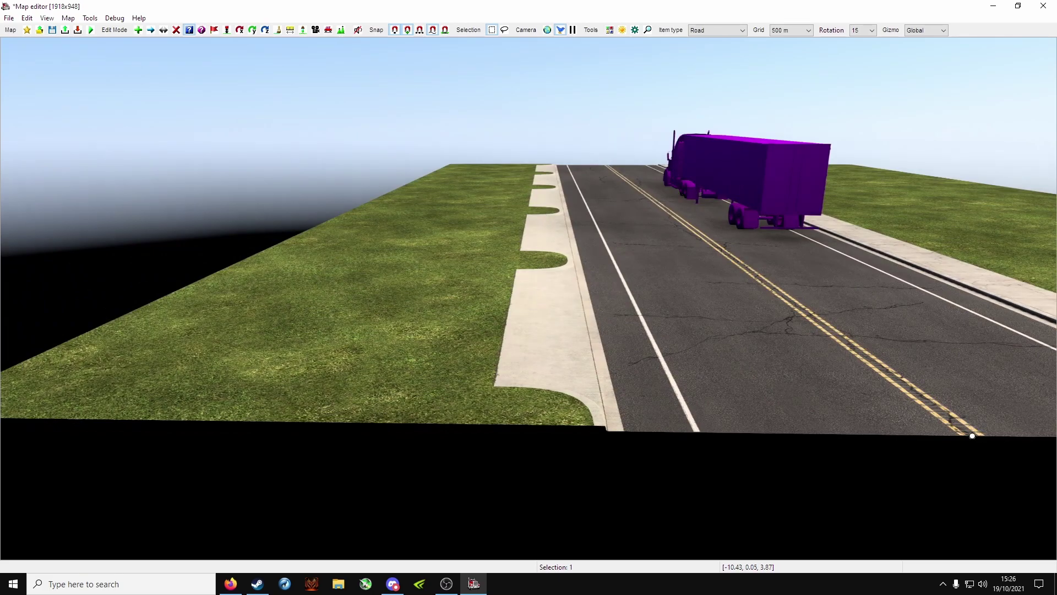
right_drag(743, 331, 620, 347)
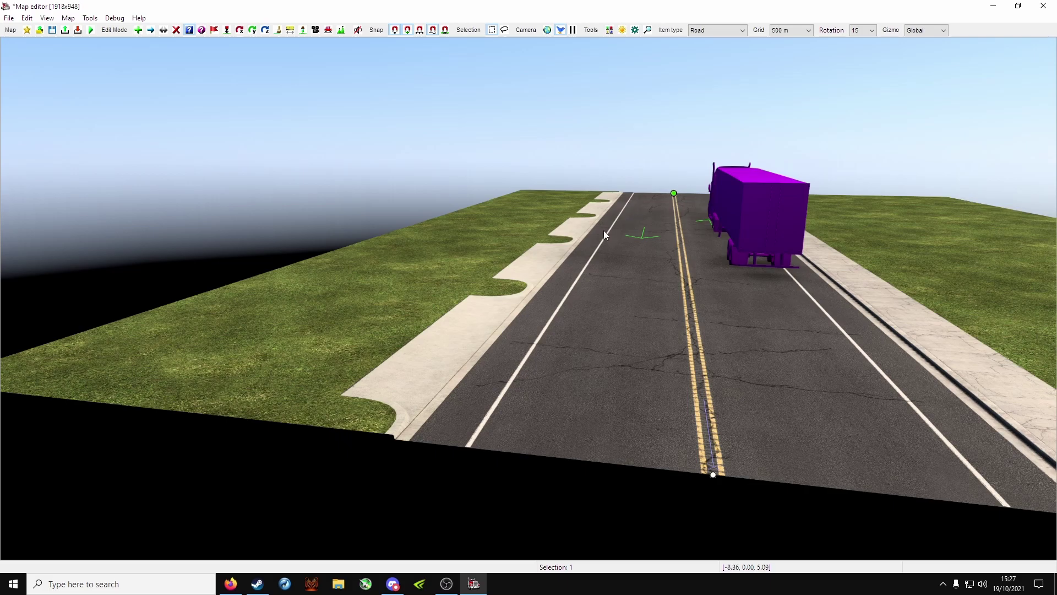
- In top-down view, drag the road's top node down to just above its bottom node
key(c)
middle_drag(571, 162, 513, 260)
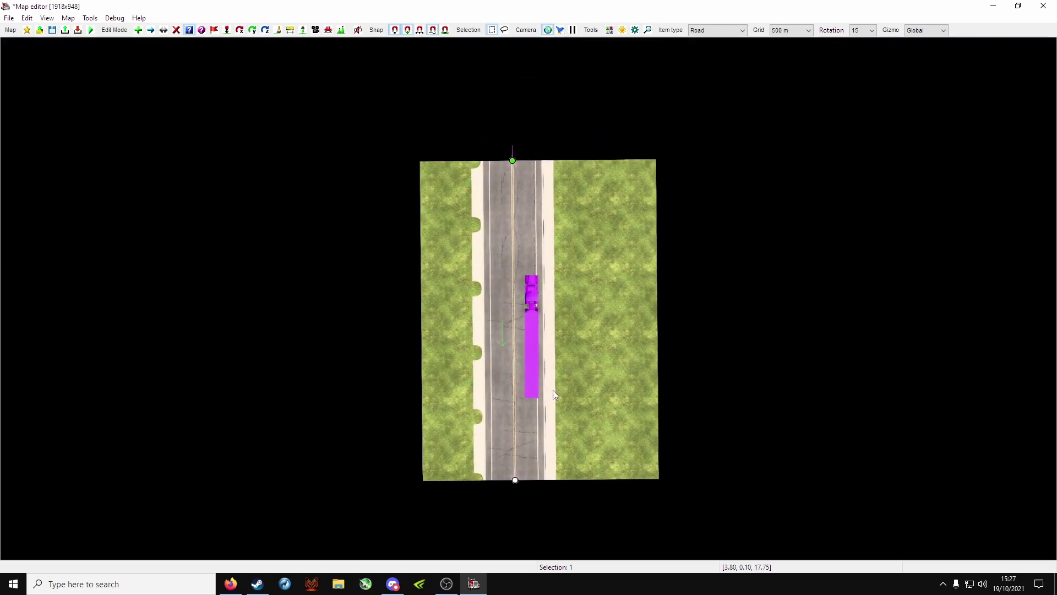
key(2)
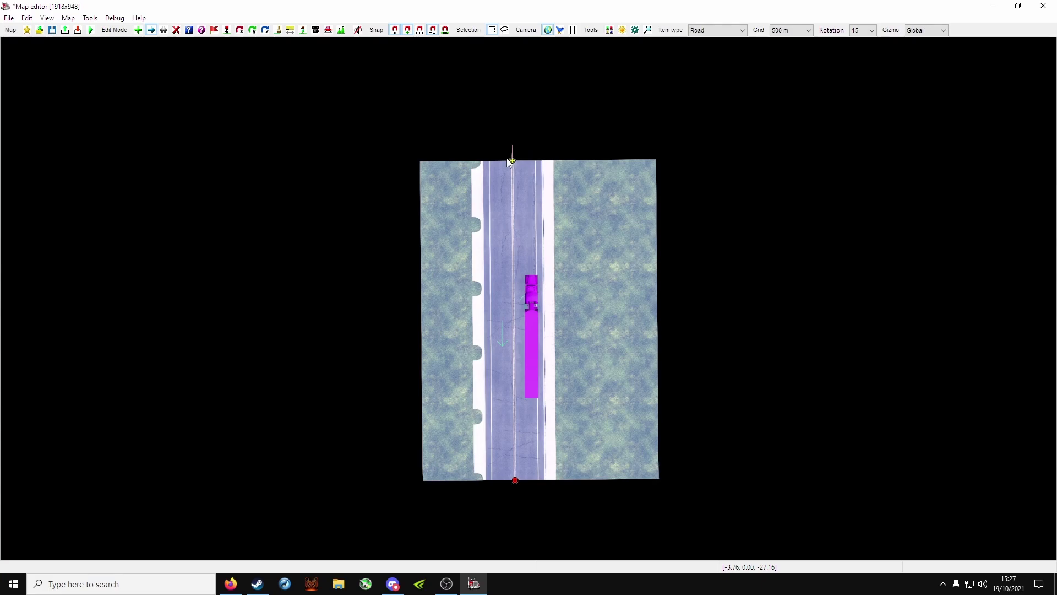
click(511, 161)
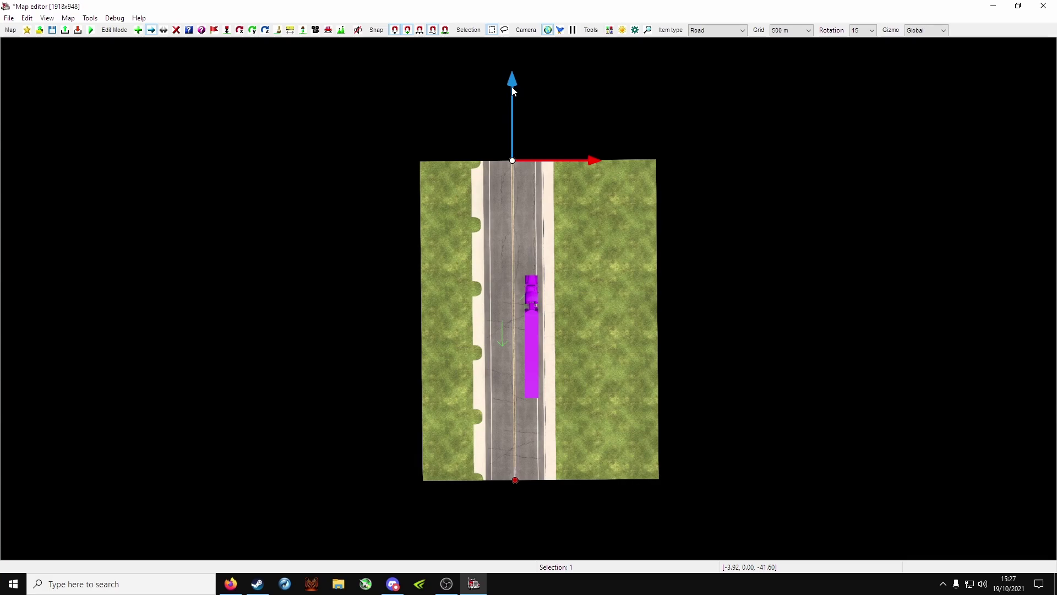
drag(513, 89, 530, 332)
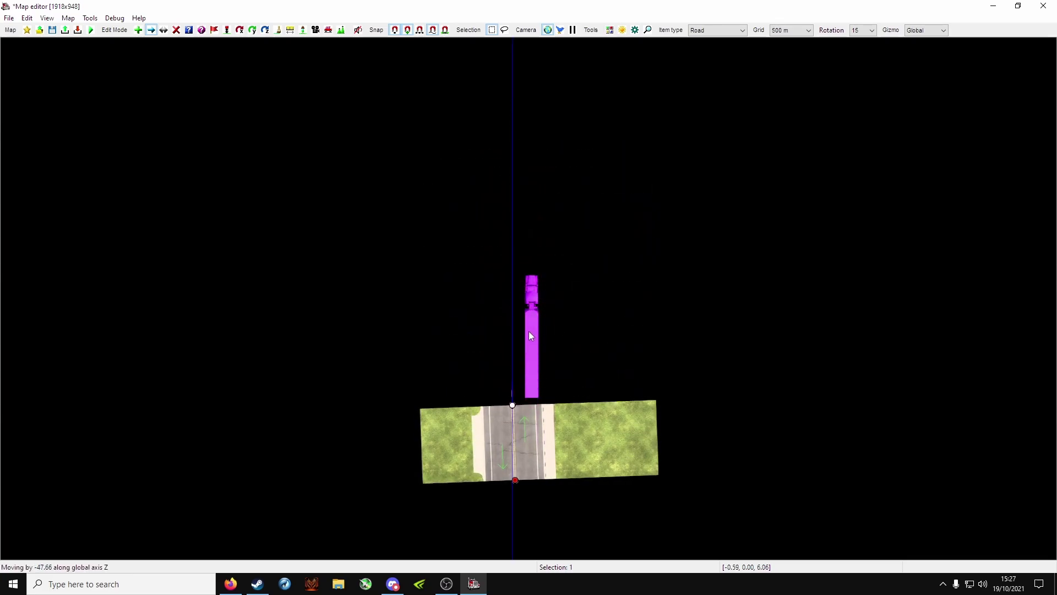
drag(554, 408, 568, 408)
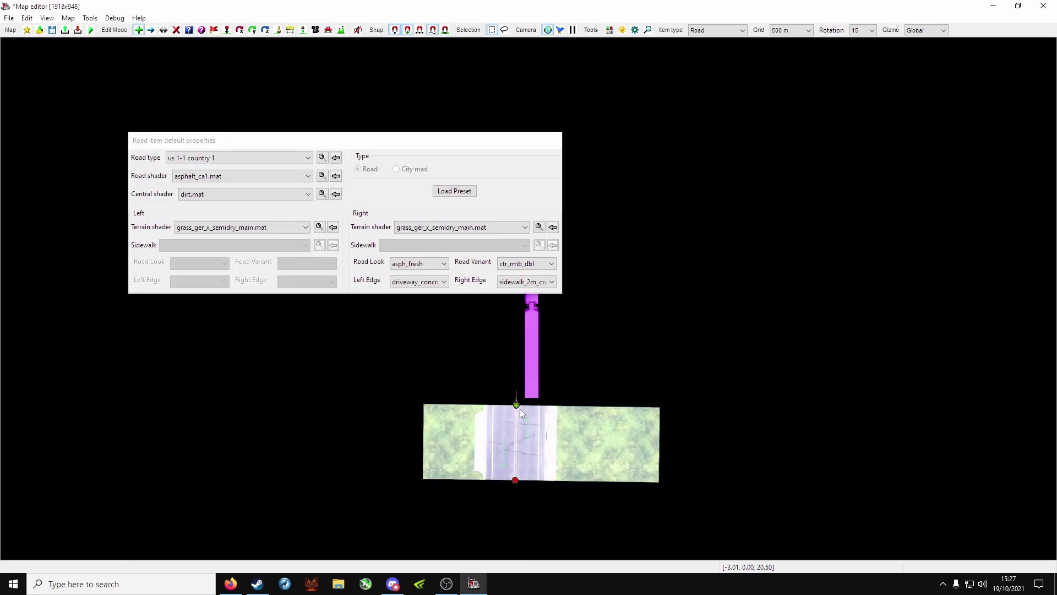
- Draw a new straight road segment upward from the top node
drag(500, 137, 348, 144)
click(515, 404)
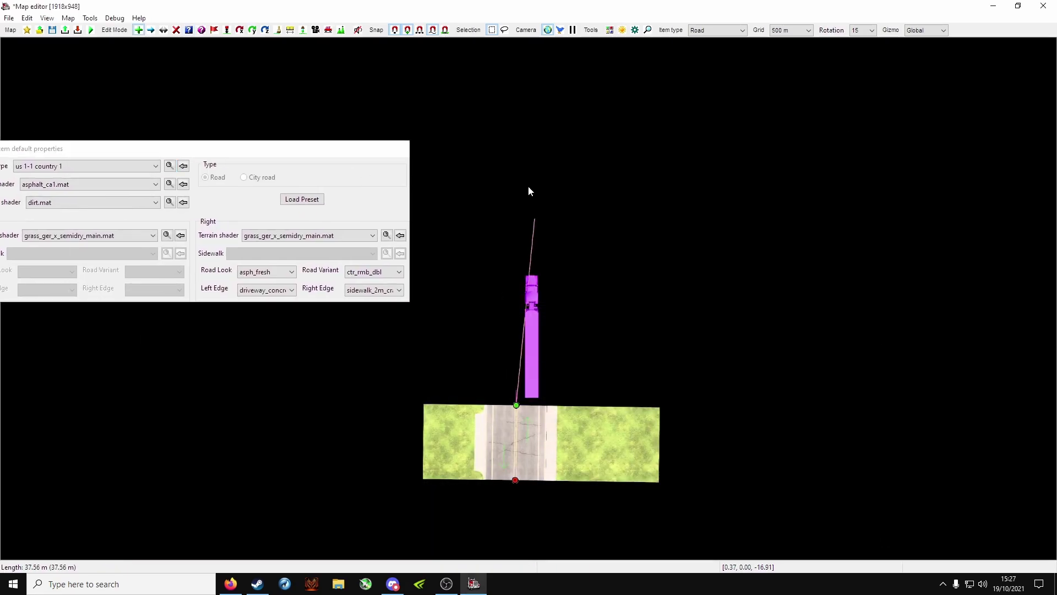
click(524, 105)
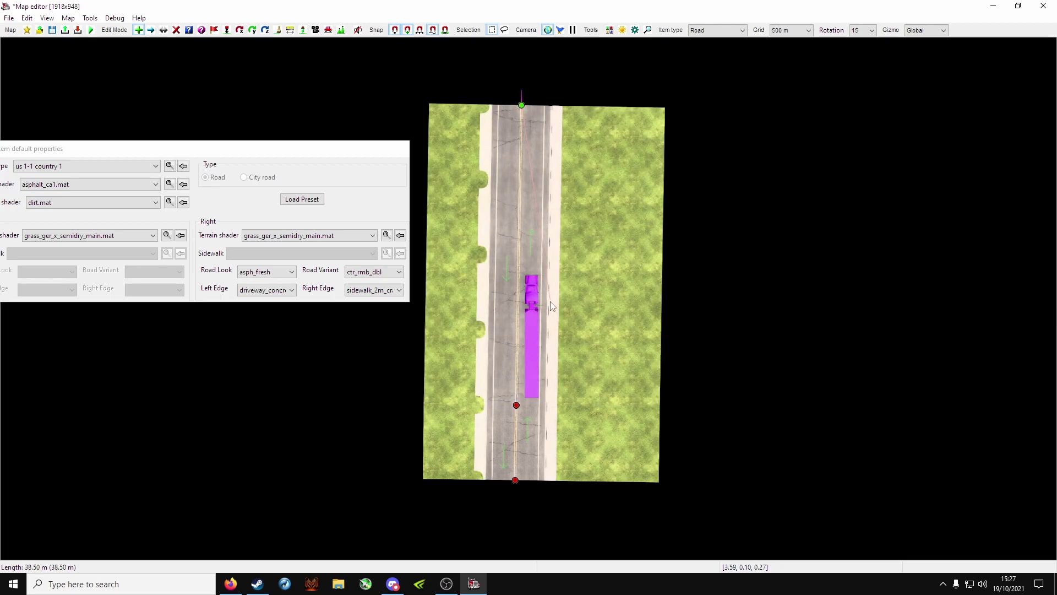
right_drag(534, 332, 546, 269)
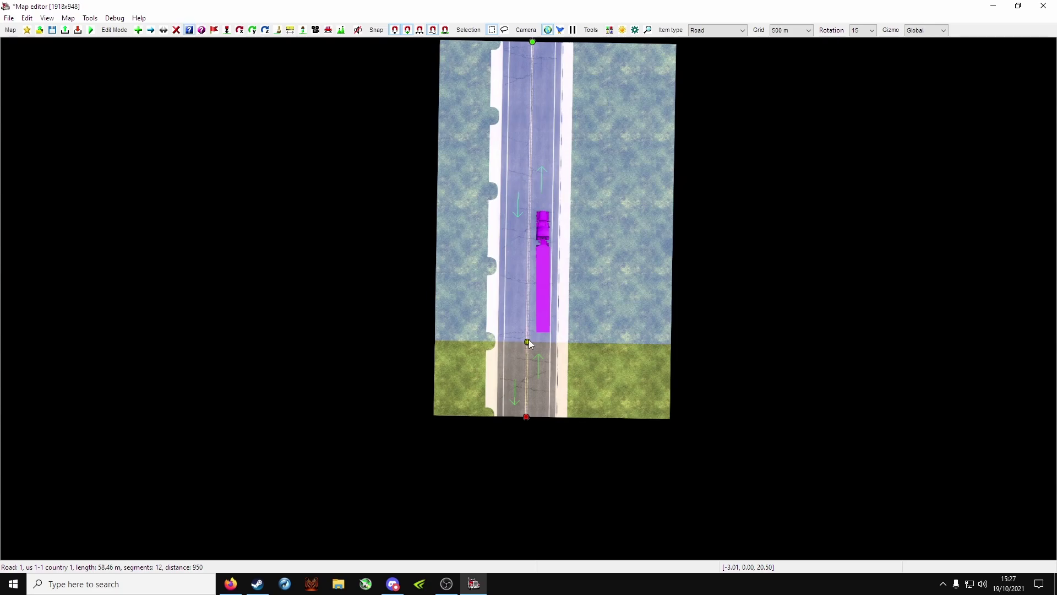
- Change the new segment's Left Edge to sidewalk_2m_crack and confirm with OK
double_click(529, 341)
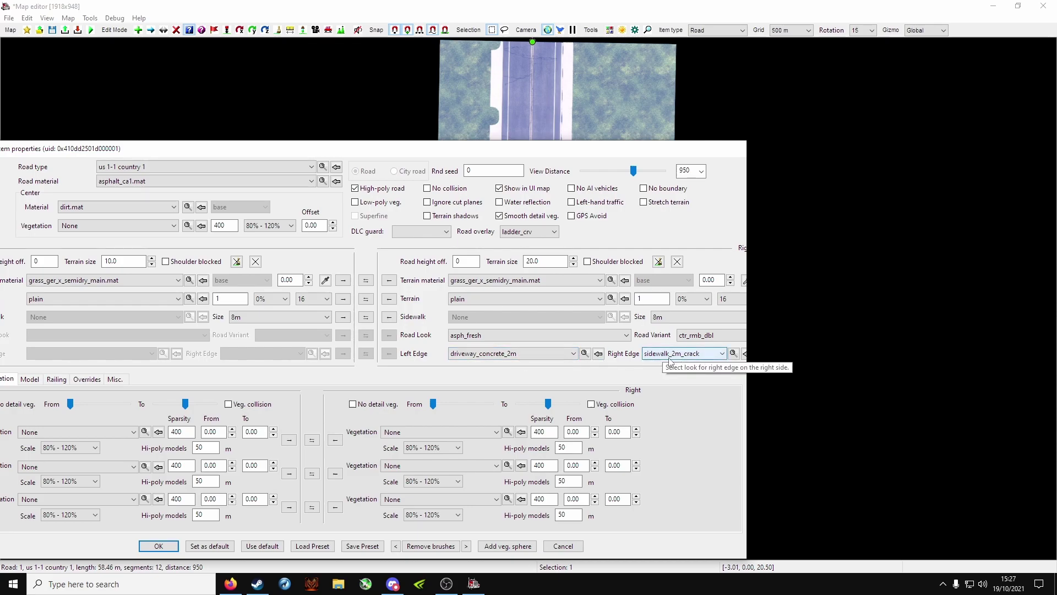
click(512, 352)
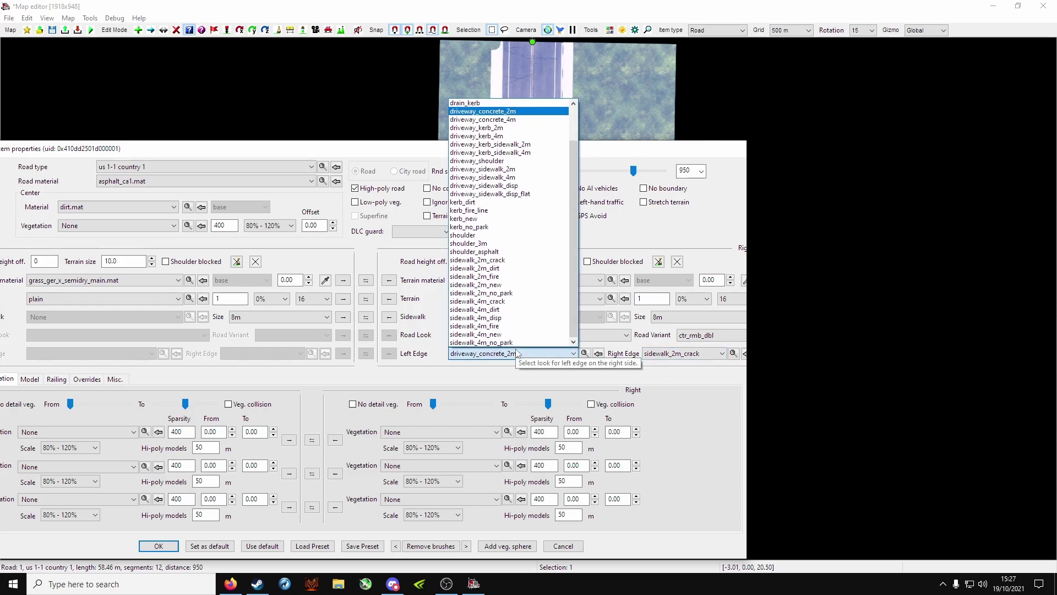
click(478, 259)
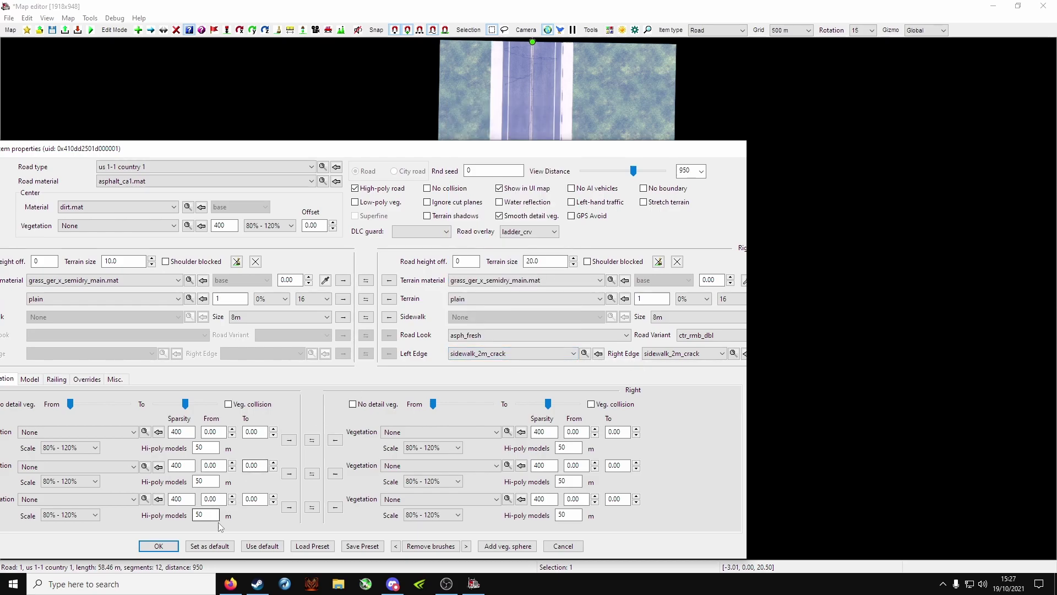
click(158, 545)
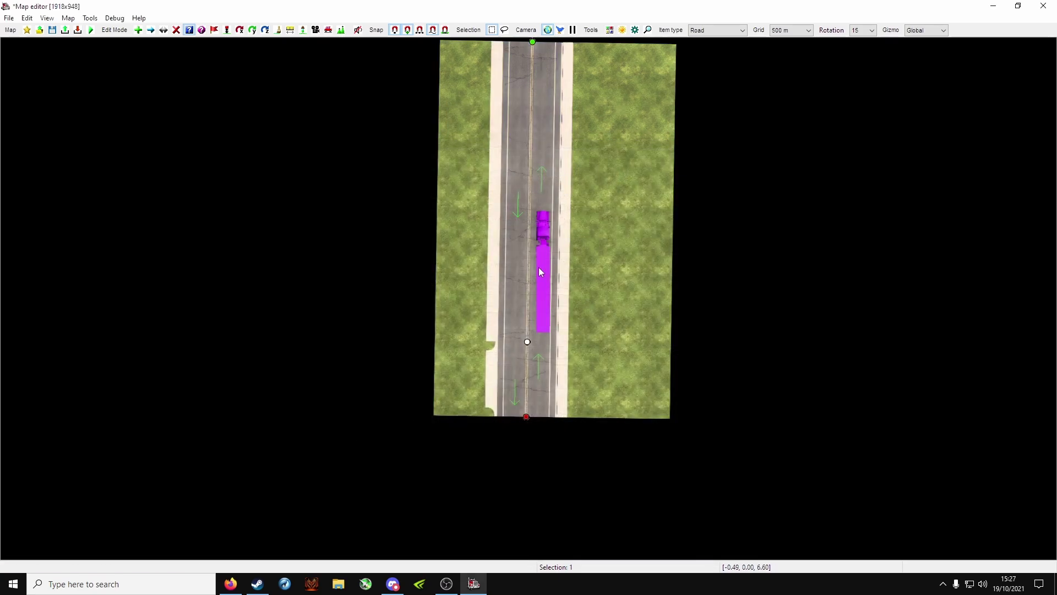
scroll(520, 192, down, 1)
- Draw four more road nodes upward from the road end, curving gently right
mouse_move(519, 193)
right_down()
mouse_move(480, 390)
mouse_move(538, 337)
right_up()
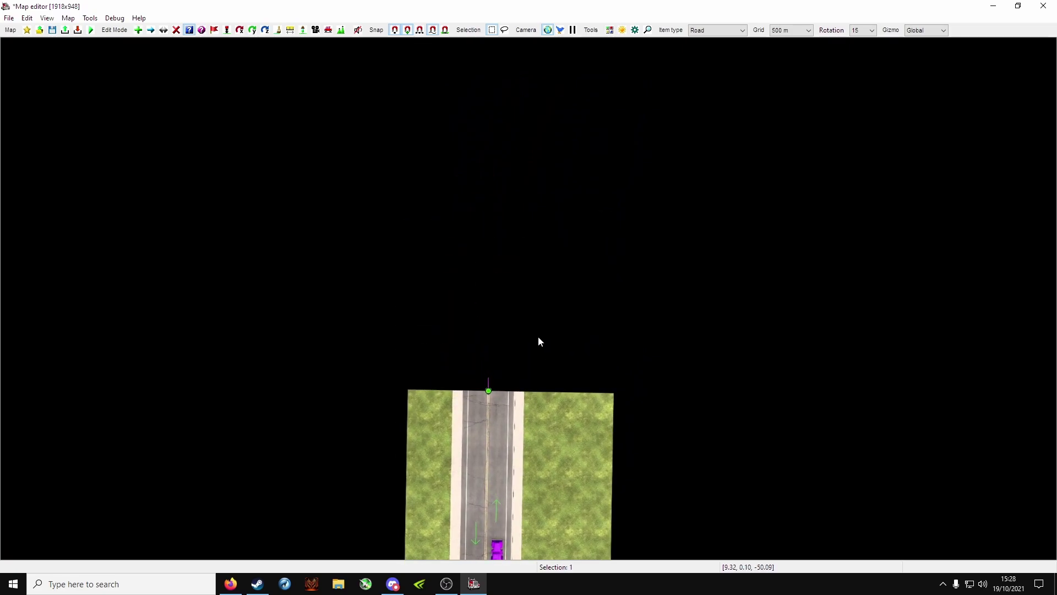
scroll(522, 413, down, 1)
click(474, 468)
click(482, 431)
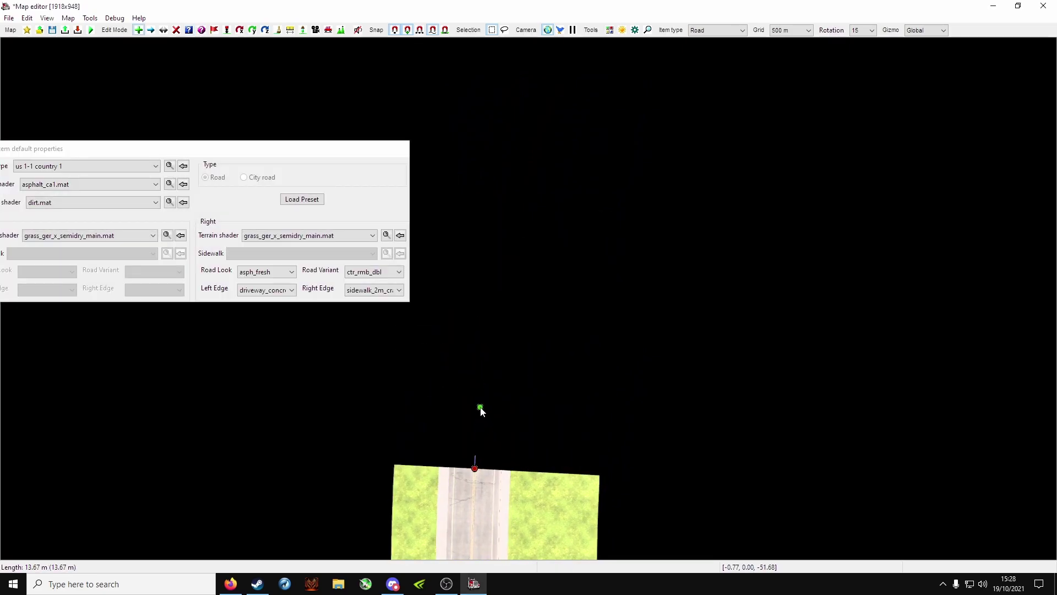
click(484, 363)
click(500, 309)
click(507, 273)
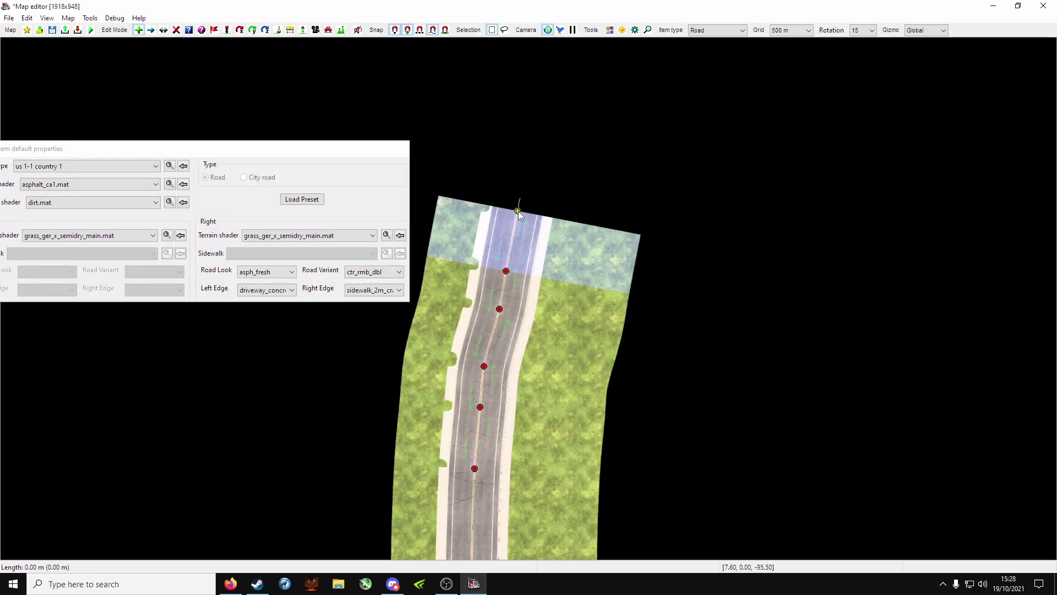
right_click(507, 268)
right_drag(499, 415, 527, 93)
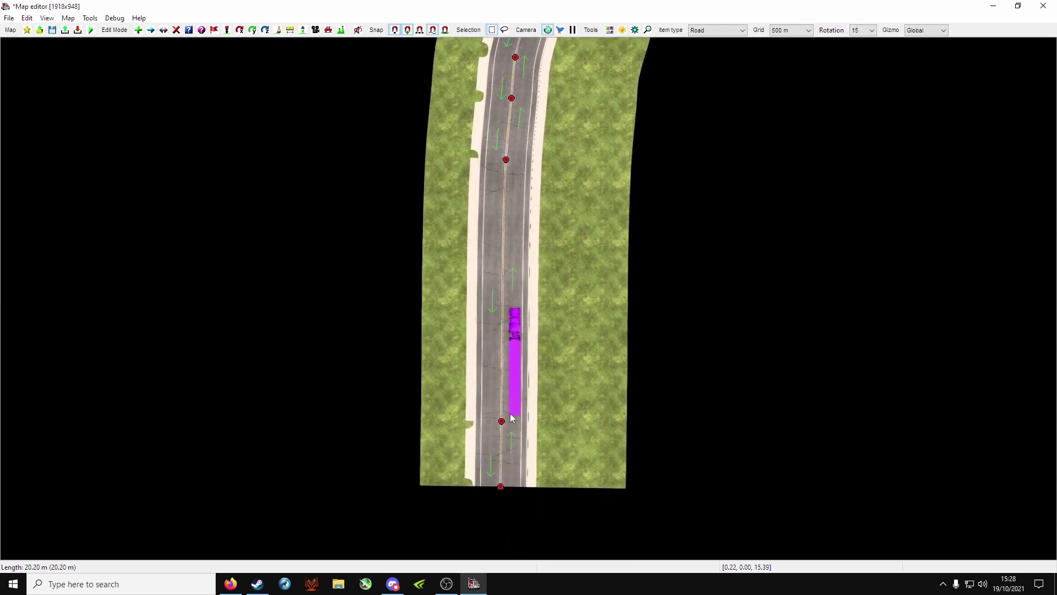
- Save the sidewalk-edged segment's look as the default road look, then close its properties
click(499, 490)
key(Escape)
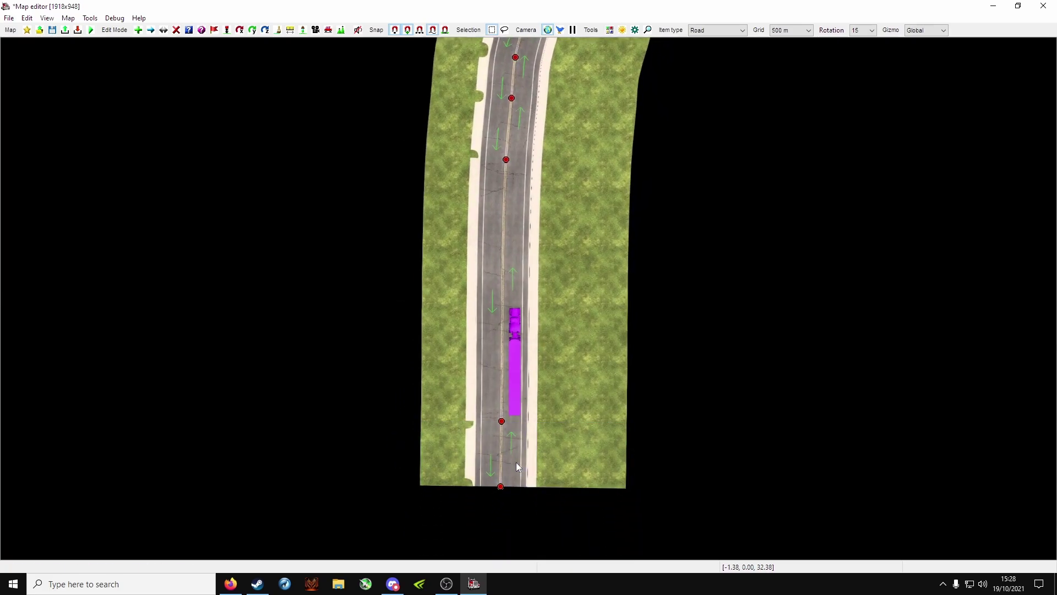
mouse_move(500, 463)
right_down()
mouse_move(522, 550)
mouse_move(523, 511)
right_up()
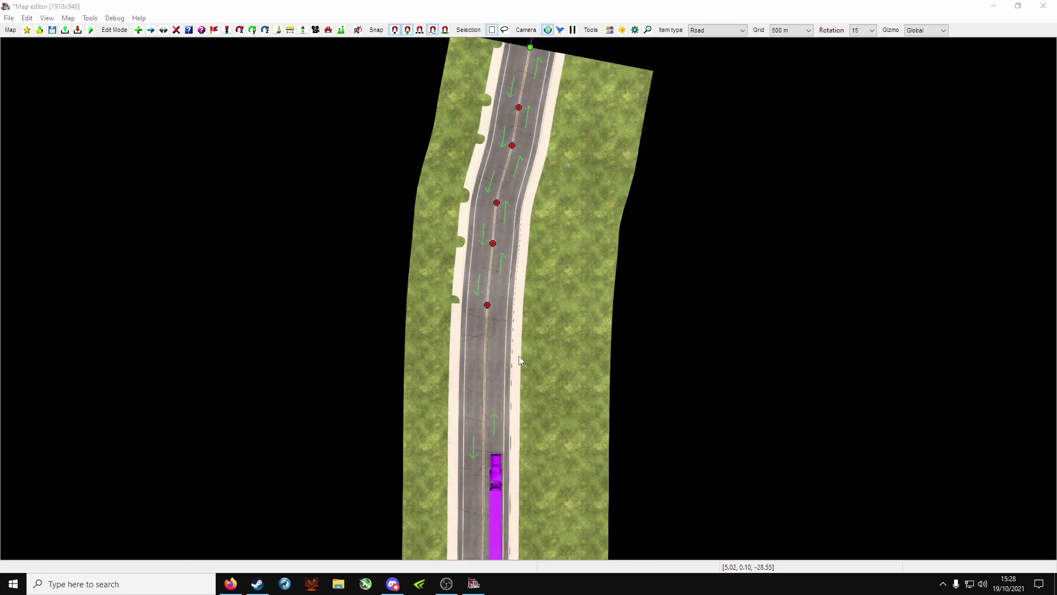
click(500, 449)
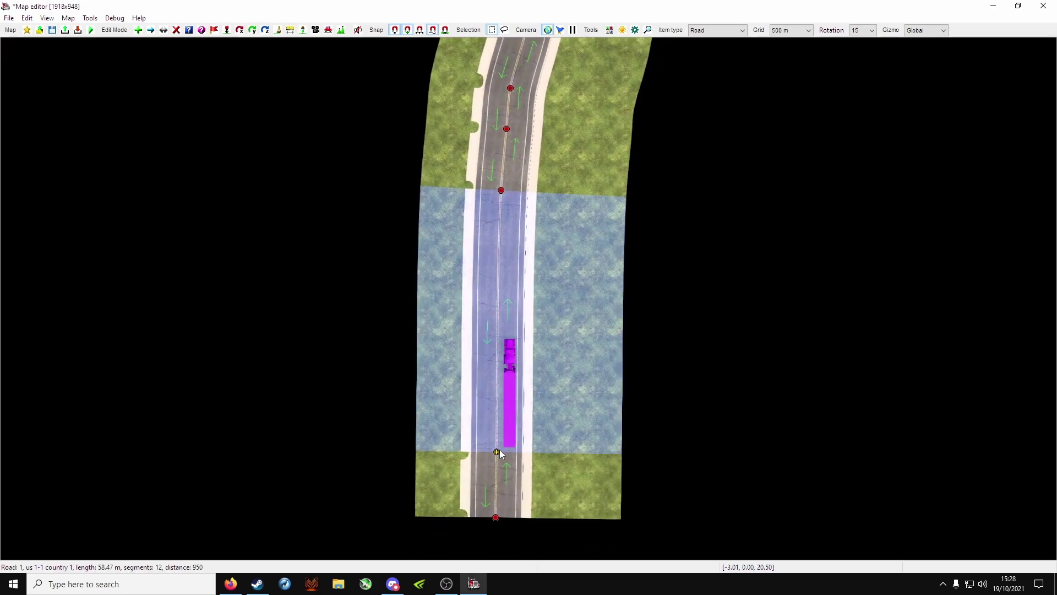
key(e)
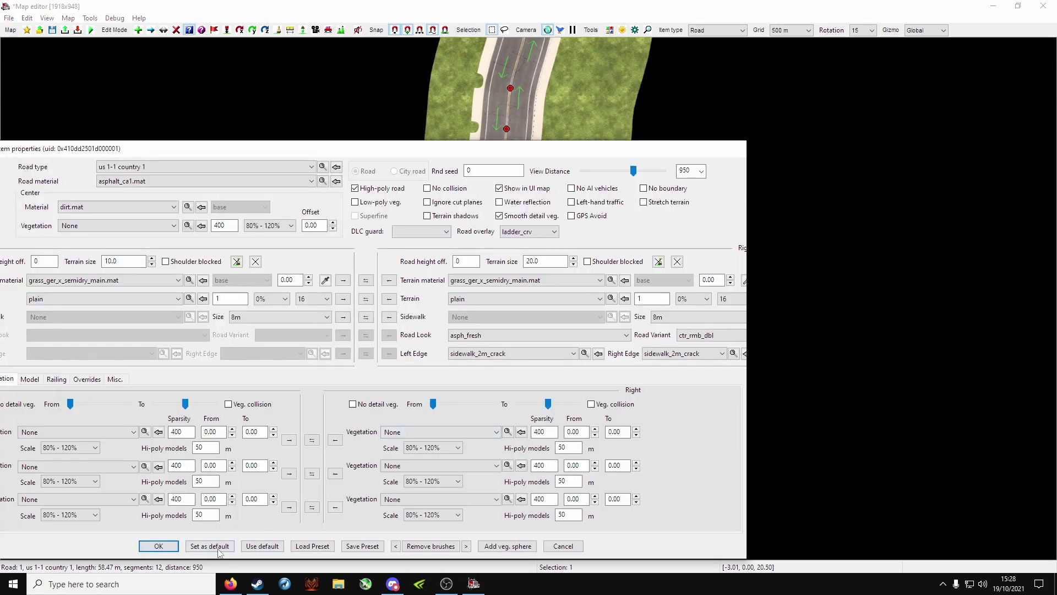
click(220, 547)
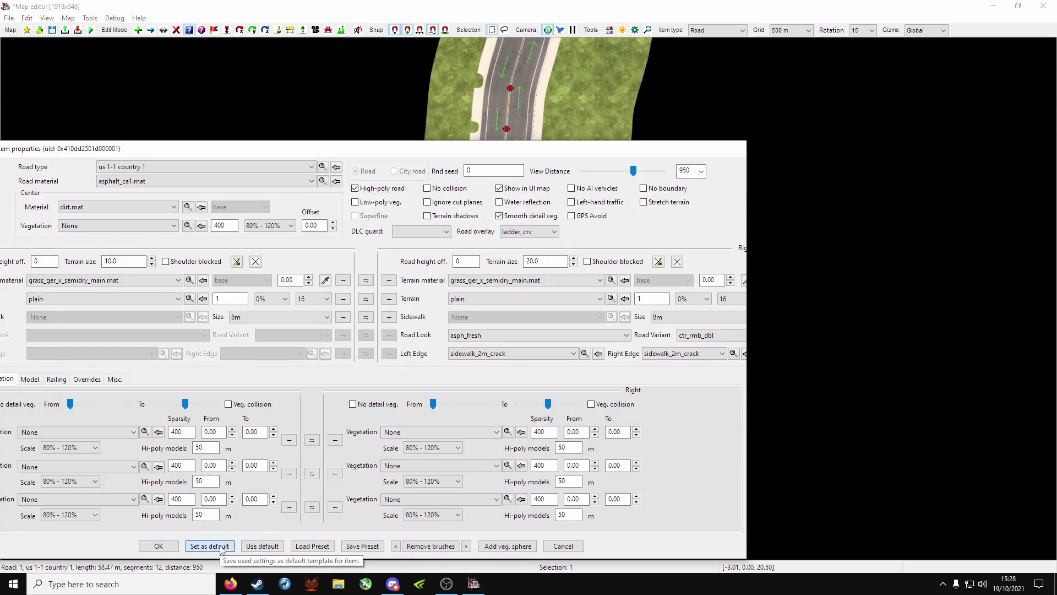
click(159, 546)
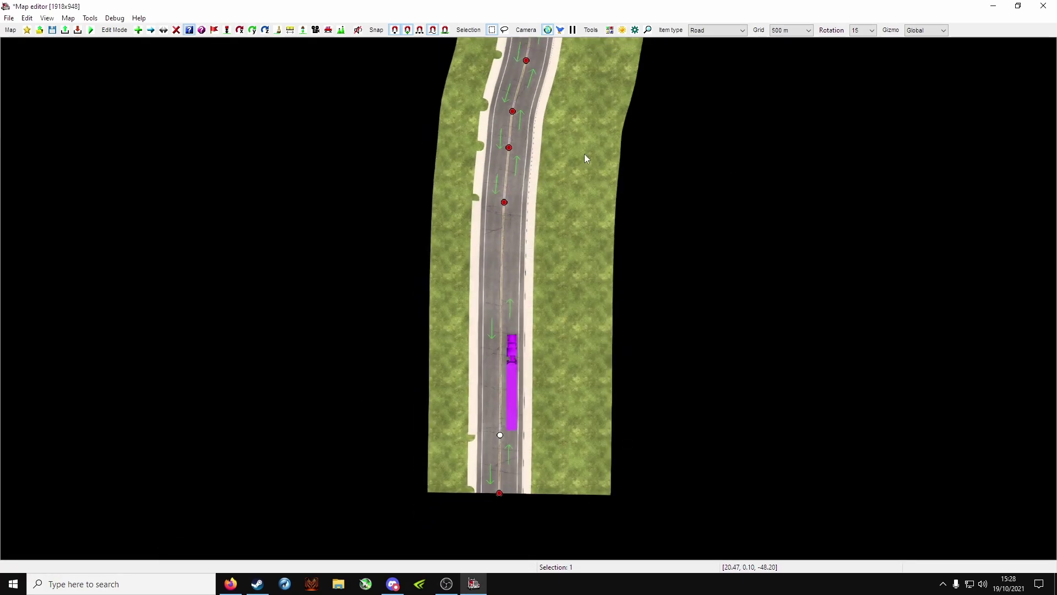
scroll(584, 154, down, 2)
- Box-select the nodes of the five curved upper road segments
right_drag(539, 322, 302, 110)
drag(286, 93, 472, 242)
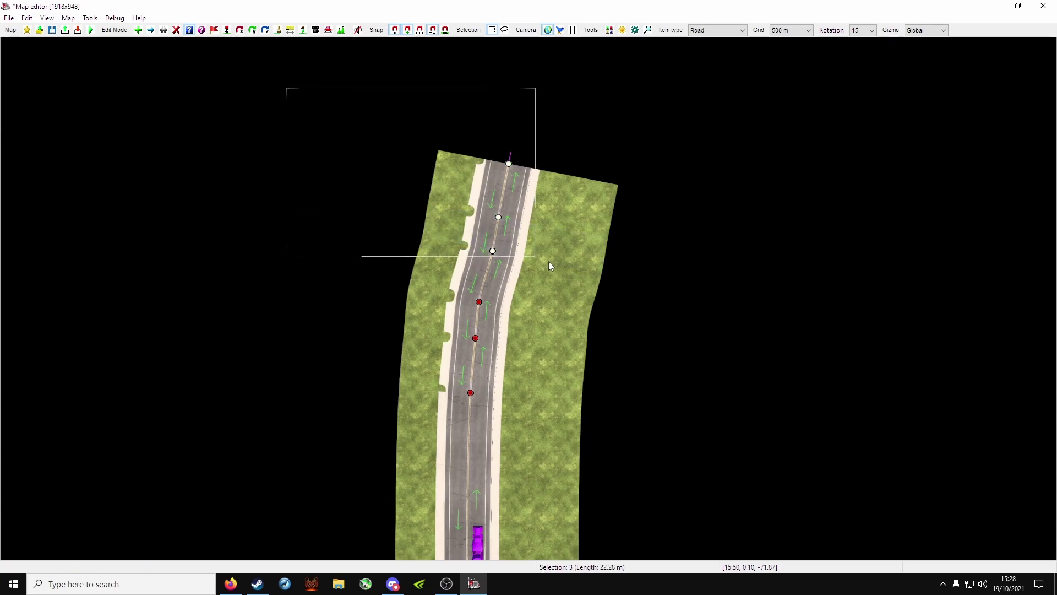
drag(472, 242, 686, 397)
right_drag(685, 397, 525, 261)
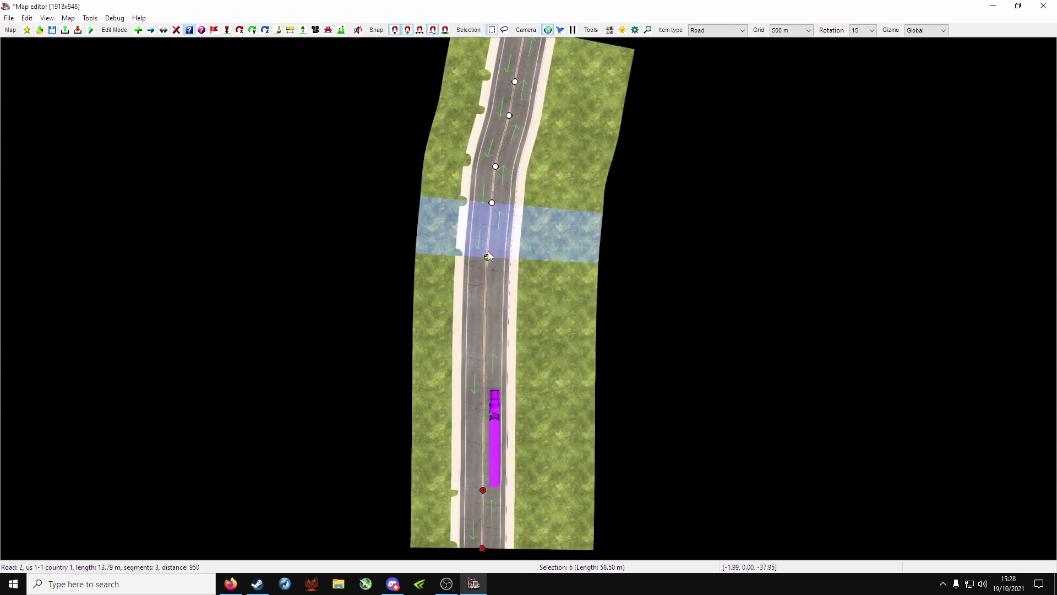
scroll(516, 246, down, 1)
right_drag(517, 245, 494, 328)
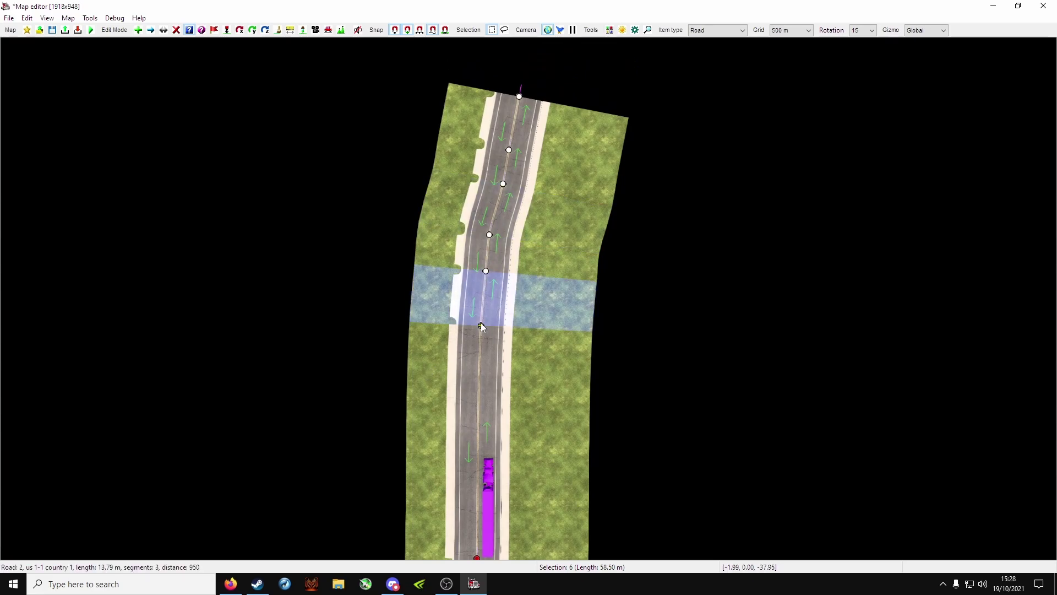
- Apply the saved default sidewalk-edged road look to all five curved segments together
double_click(486, 273)
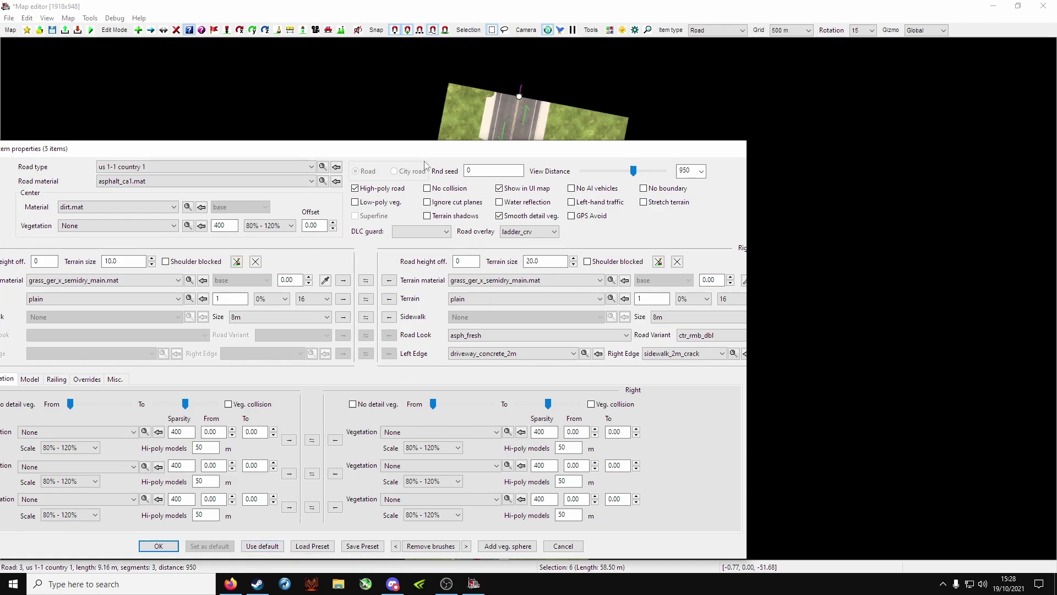
mouse_move(421, 153)
mouse_down()
mouse_move(690, 156)
mouse_move(1049, 99)
mouse_up()
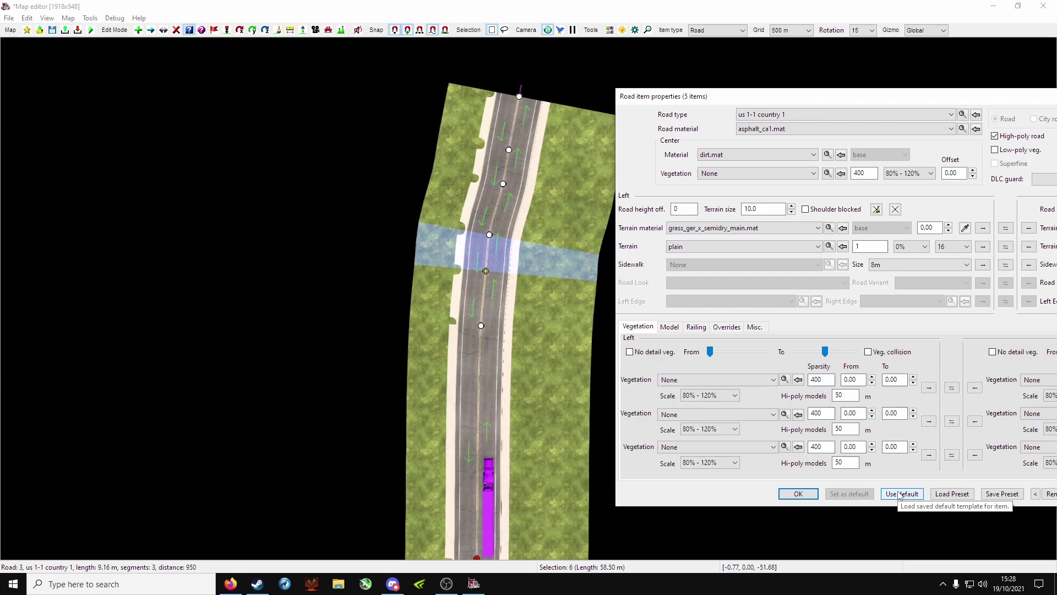
click(798, 493)
scroll(495, 355, up, 2)
click(500, 460)
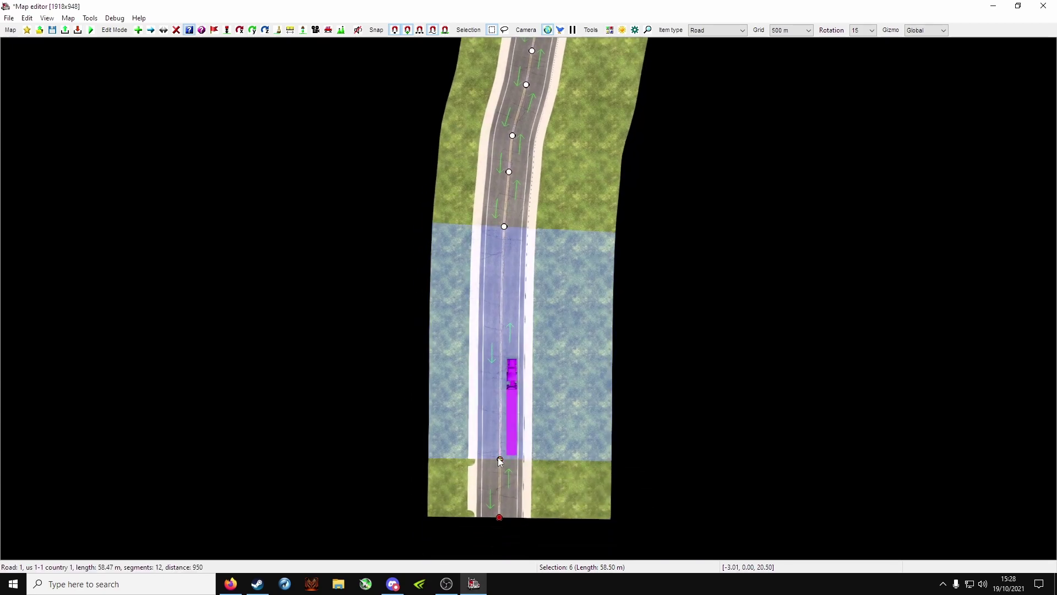
click(499, 473)
right_drag(529, 231, 482, 341)
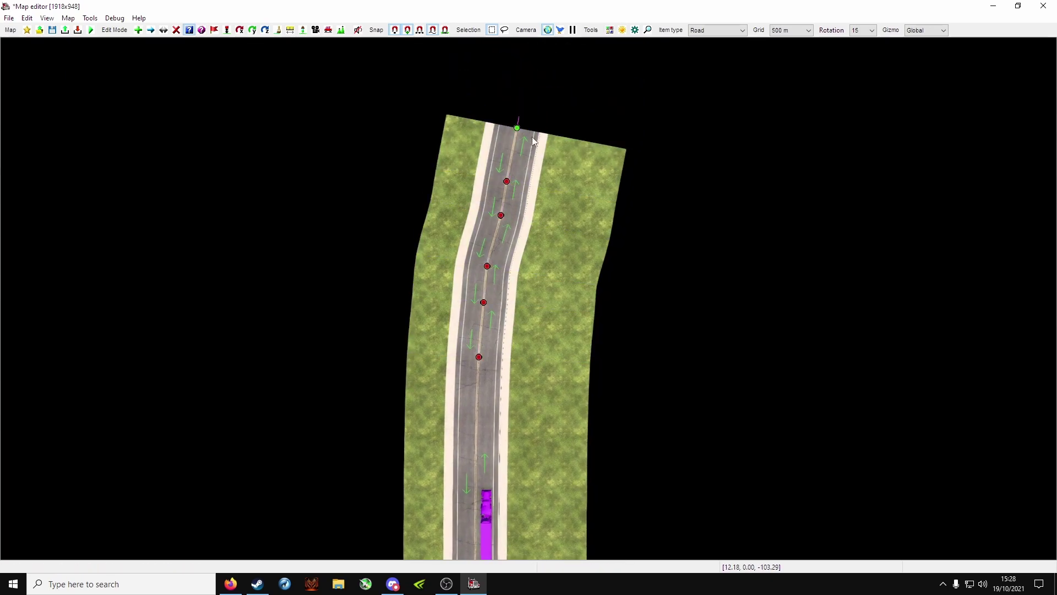
key(c)
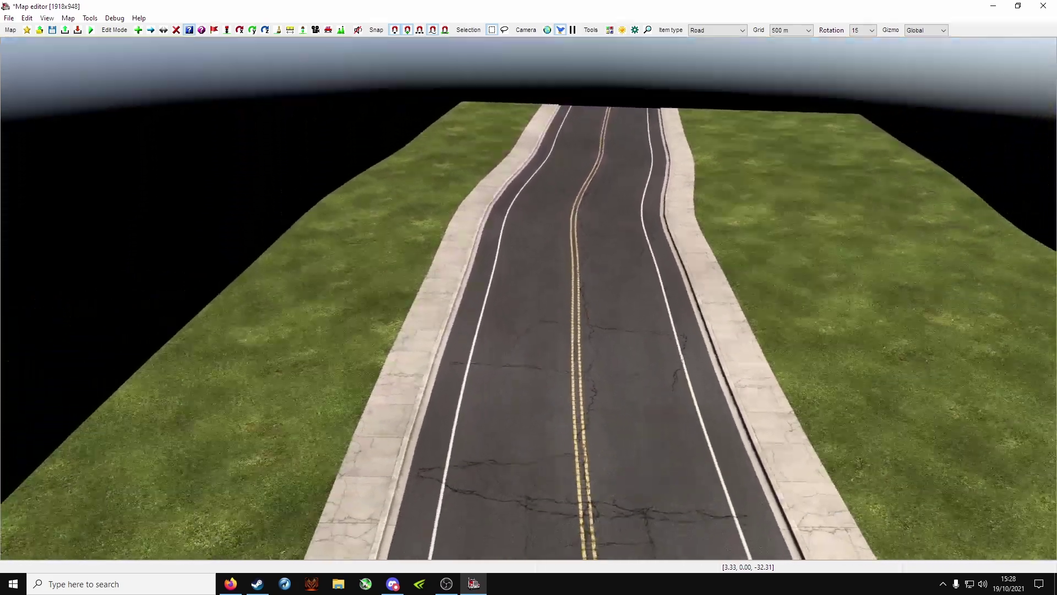
key(c)
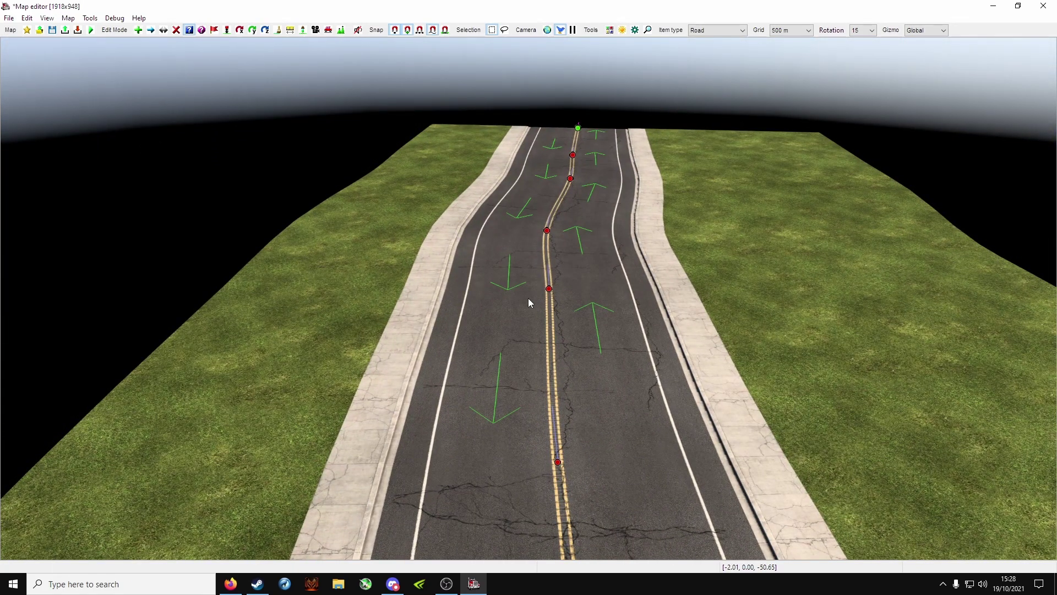
key(c)
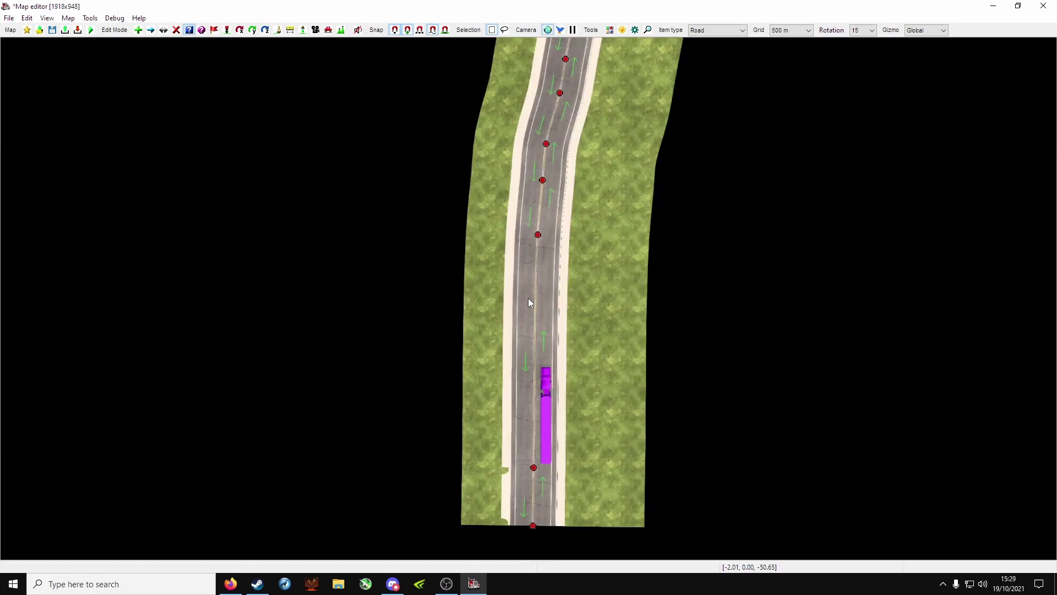
key(c)
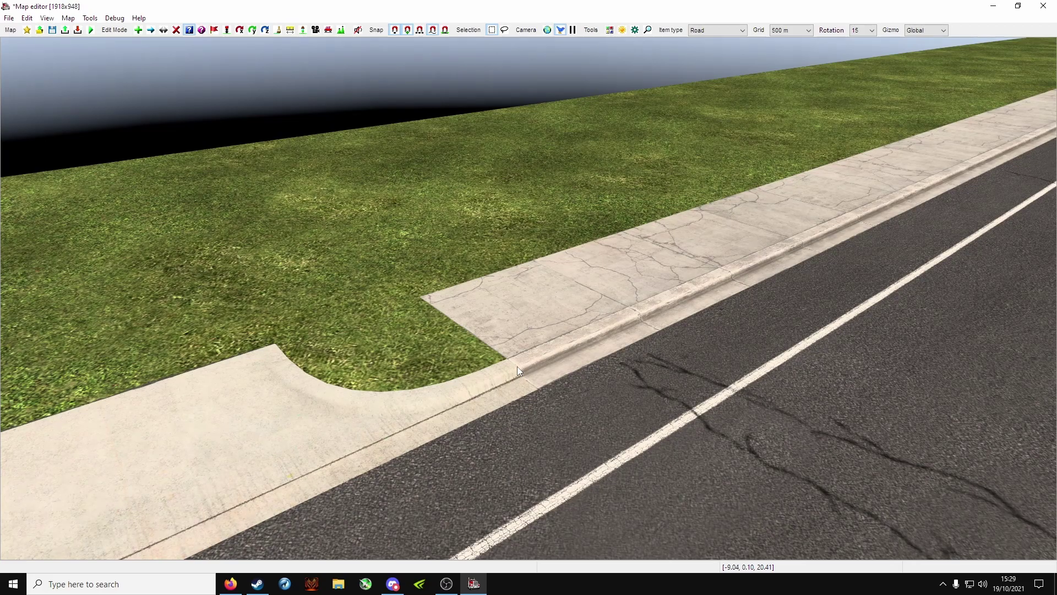
right_drag(517, 366, 548, 292)
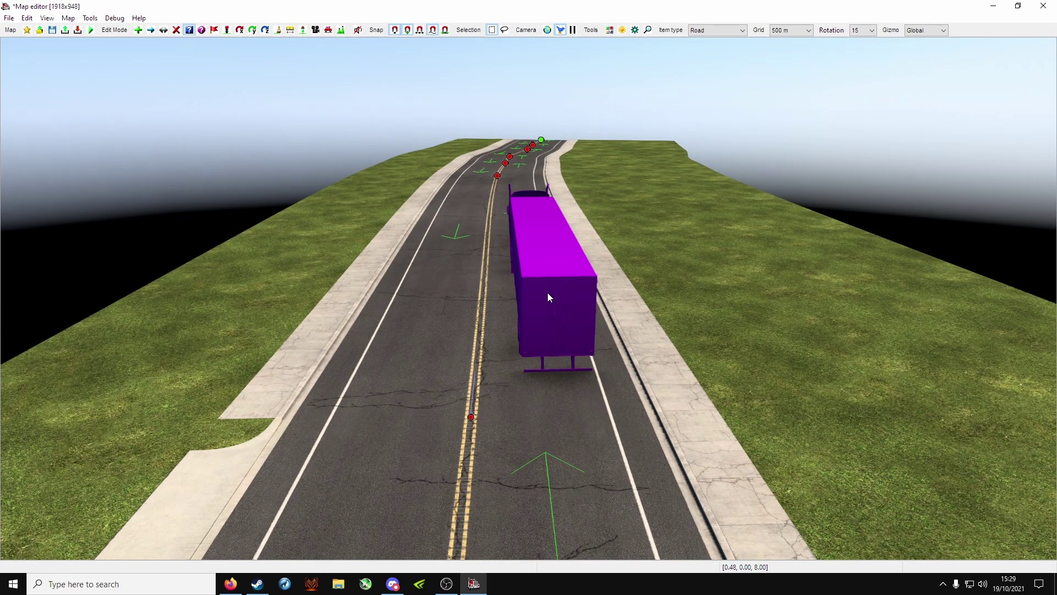
- In top-down view, set the bottom road segment's left terrain material to dirt.mat
key(c)
scroll(548, 292, up, 2)
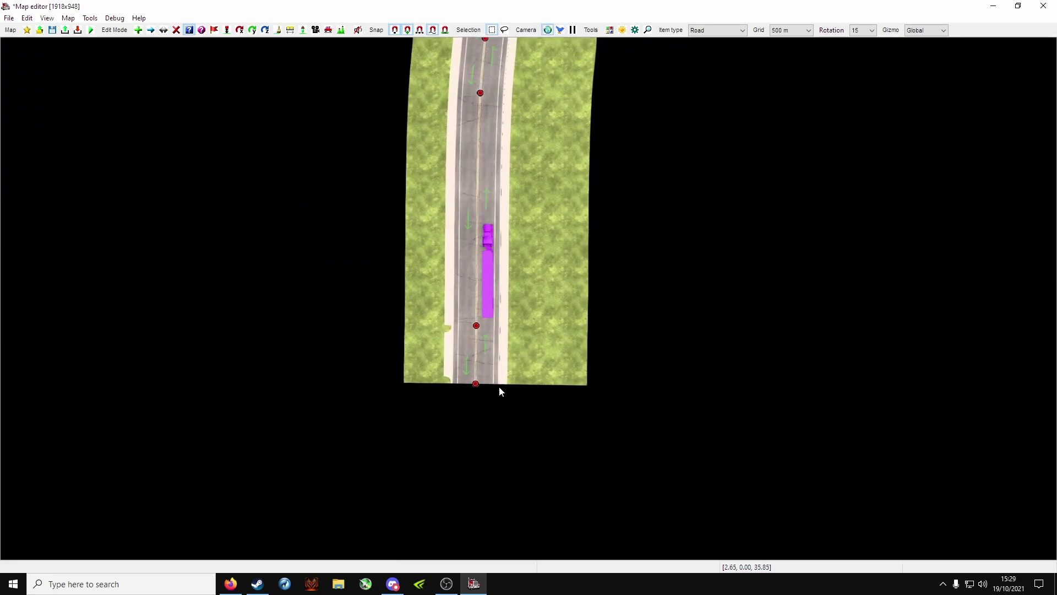
double_click(475, 373)
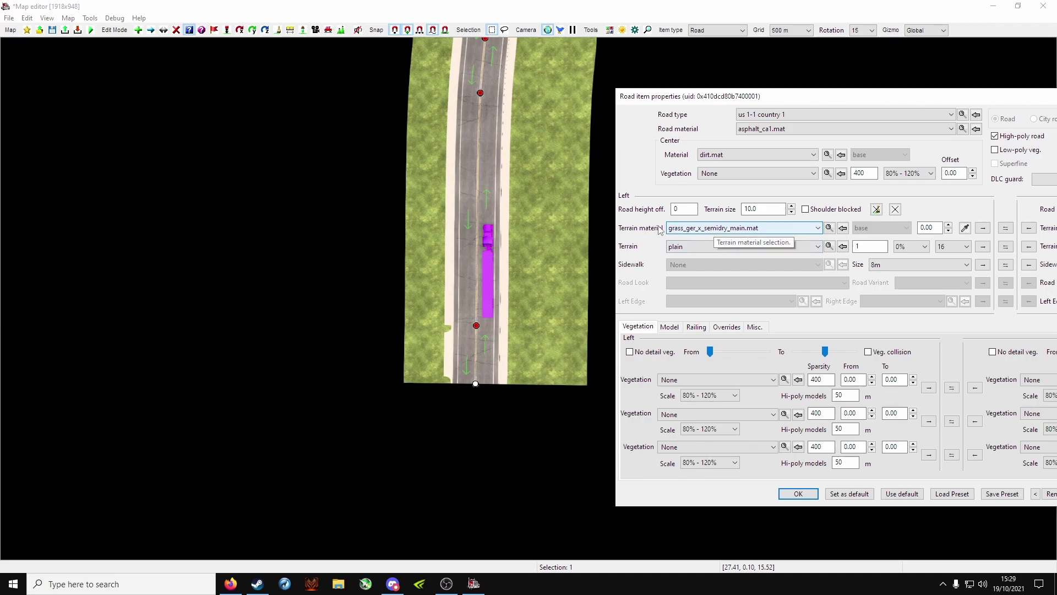
click(708, 229)
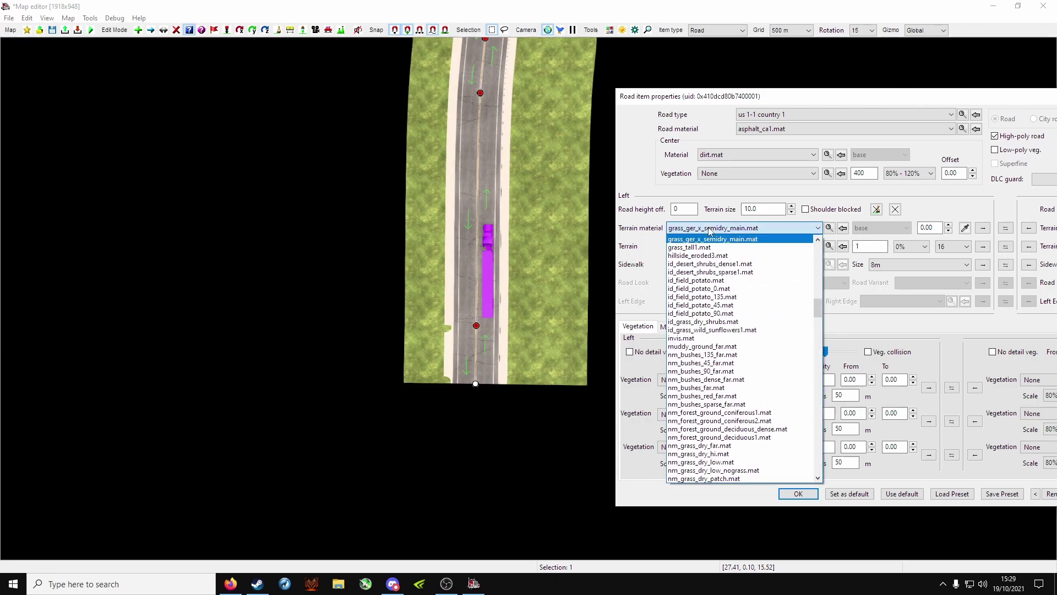
click(709, 228)
key(Home)
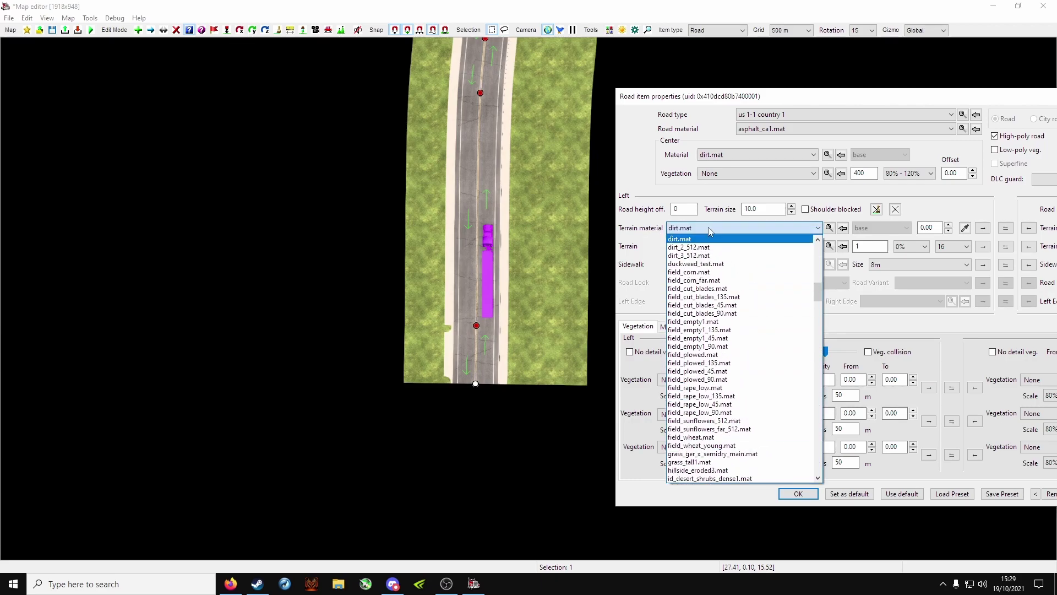
click(680, 239)
- Set the bottom segment's right terrain to dirt.mat and save its settings as the default road
drag(903, 96, 710, 103)
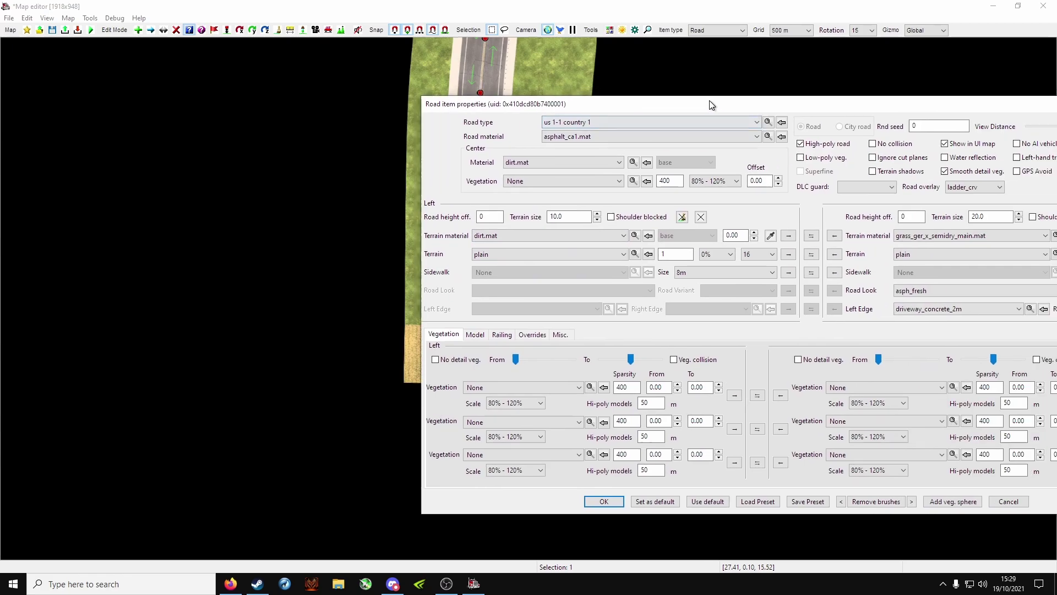
click(969, 237)
key(Home)
click(933, 245)
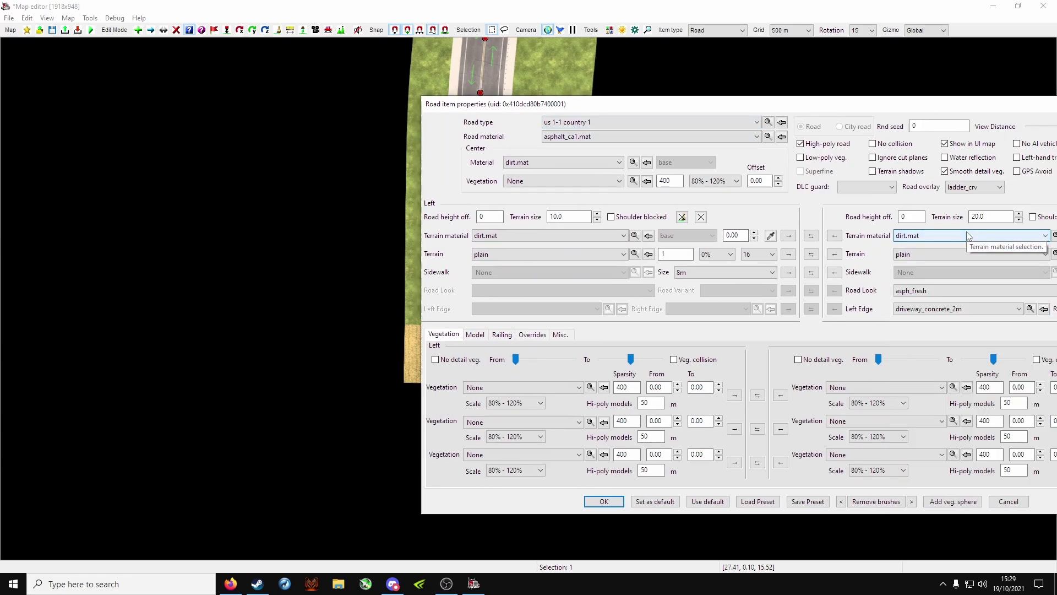
click(656, 502)
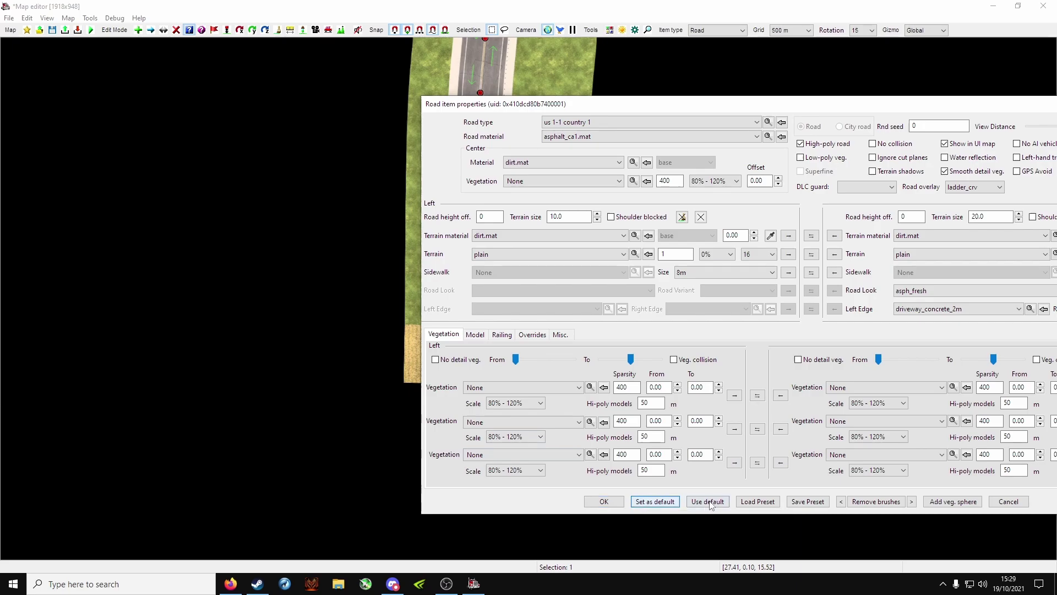
click(603, 501)
scroll(476, 338, down, 3)
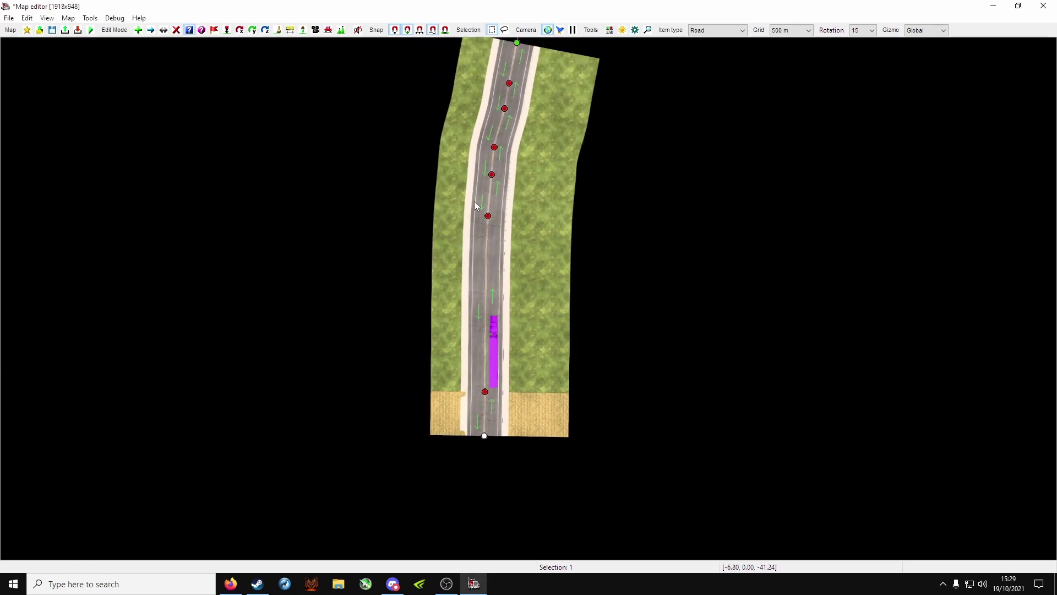
- Select the road segments above the bottom one and apply the saved default dirt-terrain settings
drag(308, 86, 642, 476)
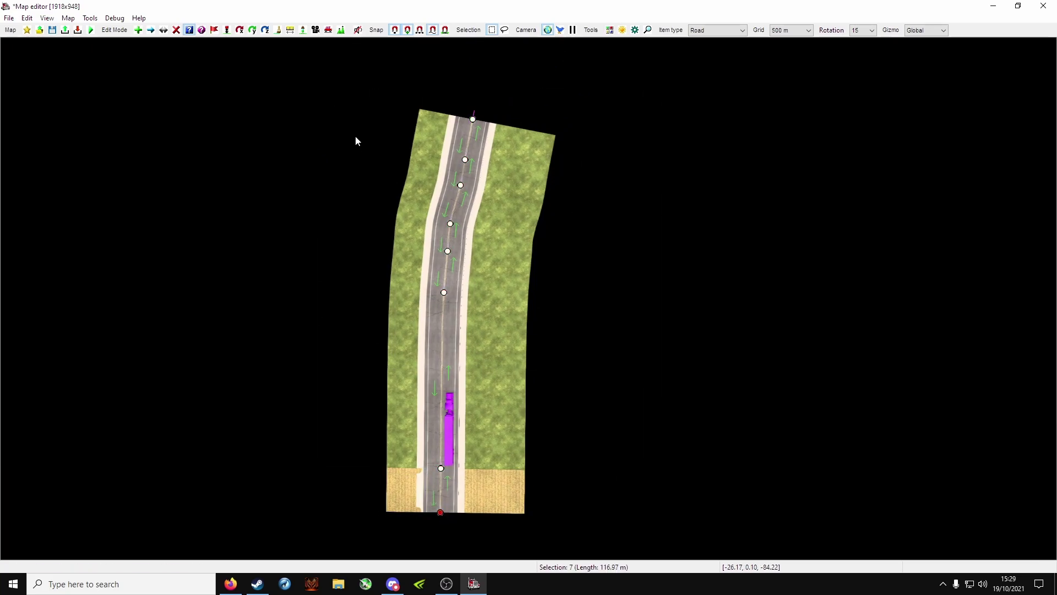
mouse_move(309, 82)
mouse_down()
mouse_move(605, 422)
mouse_move(621, 470)
mouse_up()
double_click(444, 294)
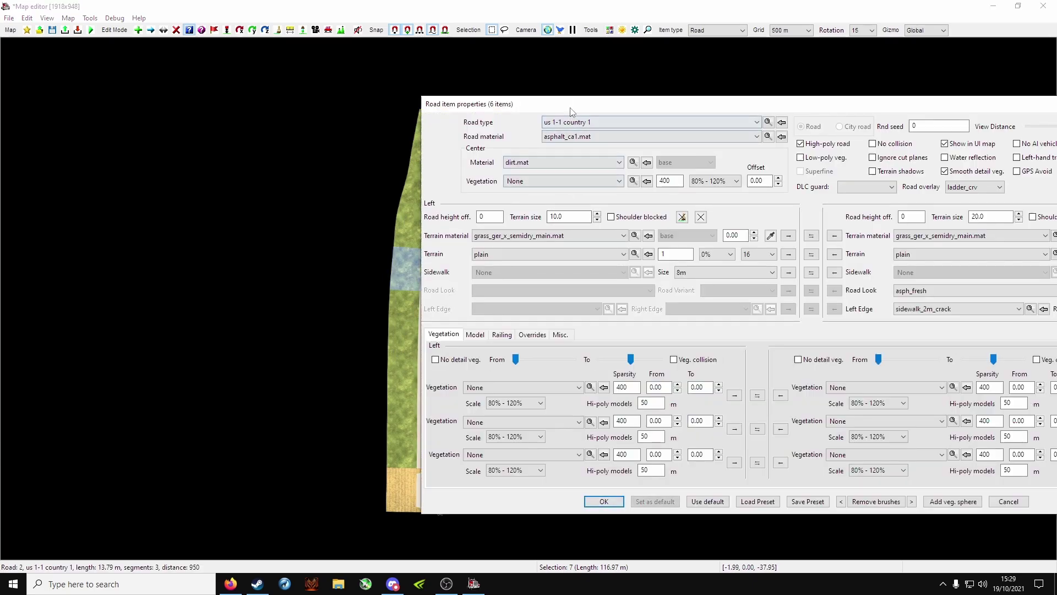
drag(573, 116, 800, 120)
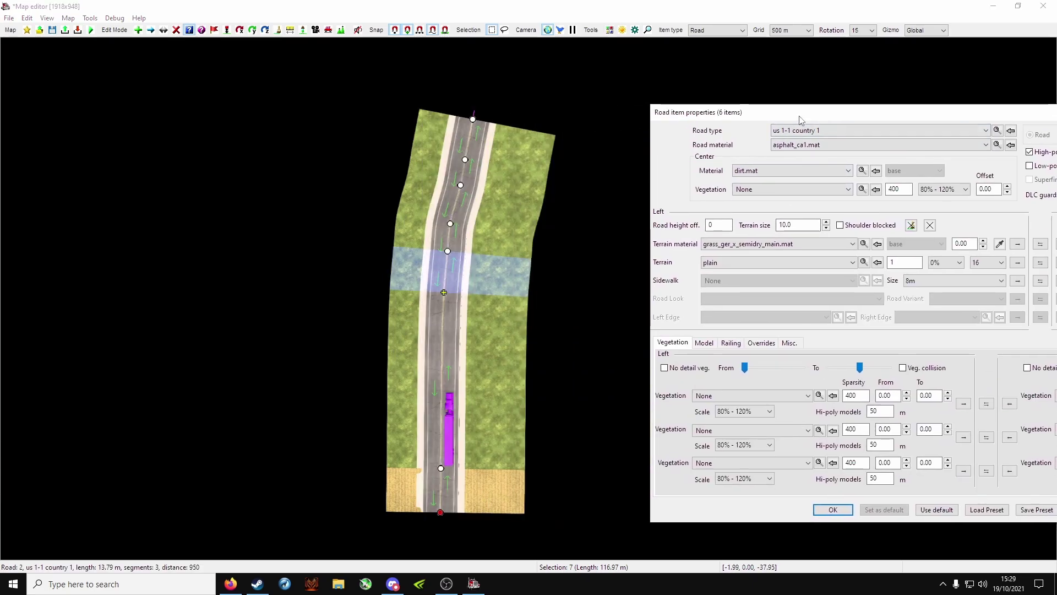
click(937, 510)
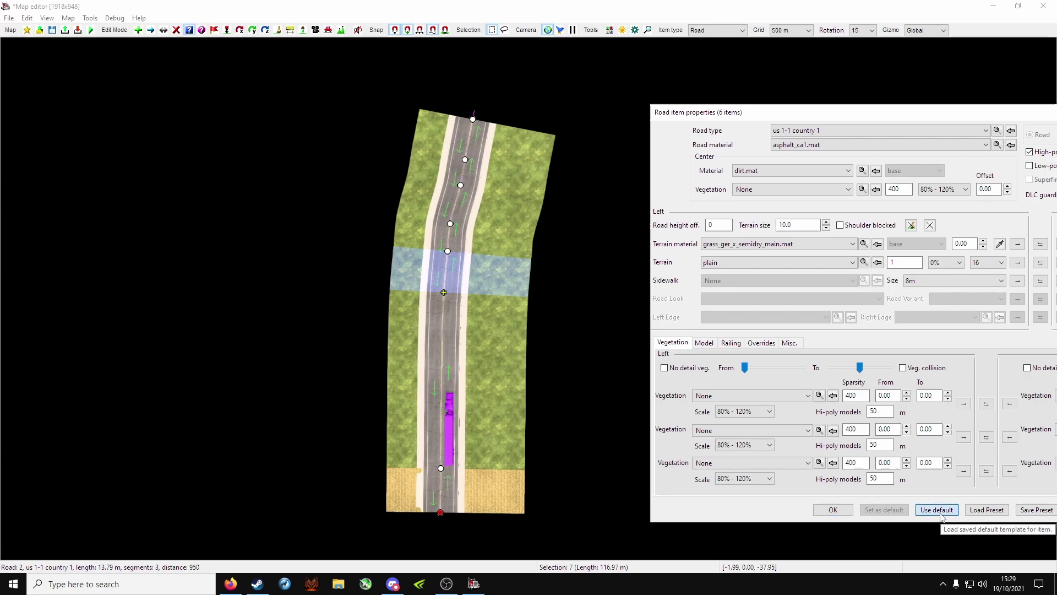
click(713, 243)
key(Return)
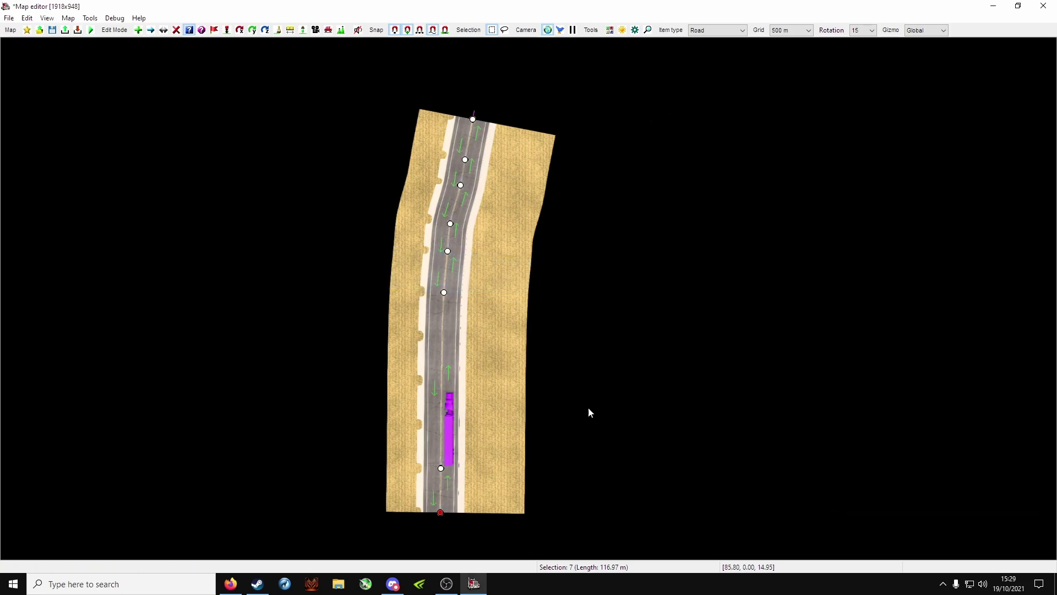
- In free camera, give one short far-end segment field_empty1.mat as its left terrain
key(c)
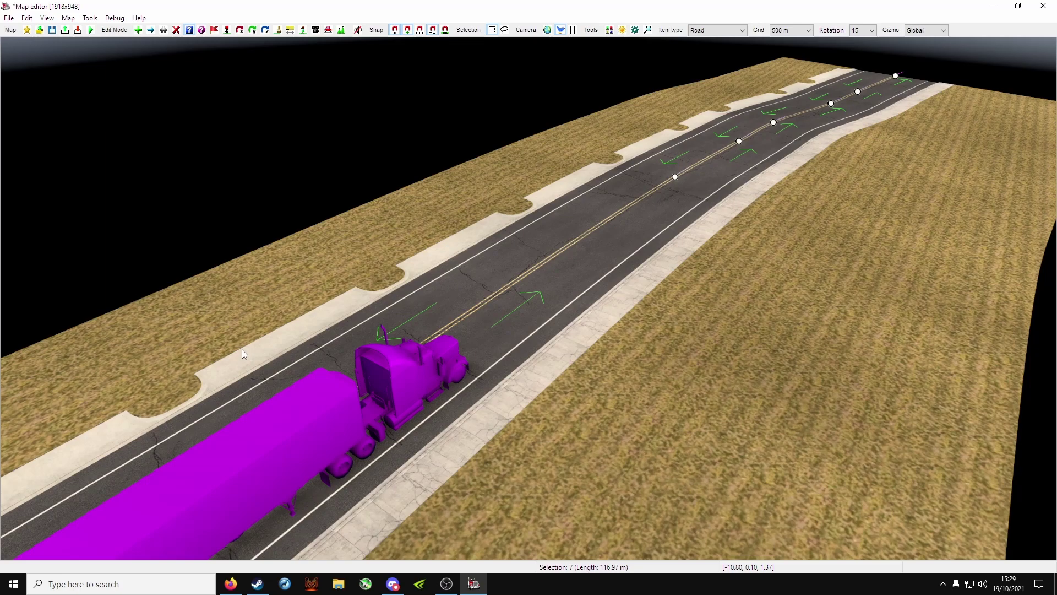
scroll(495, 330, down, 2)
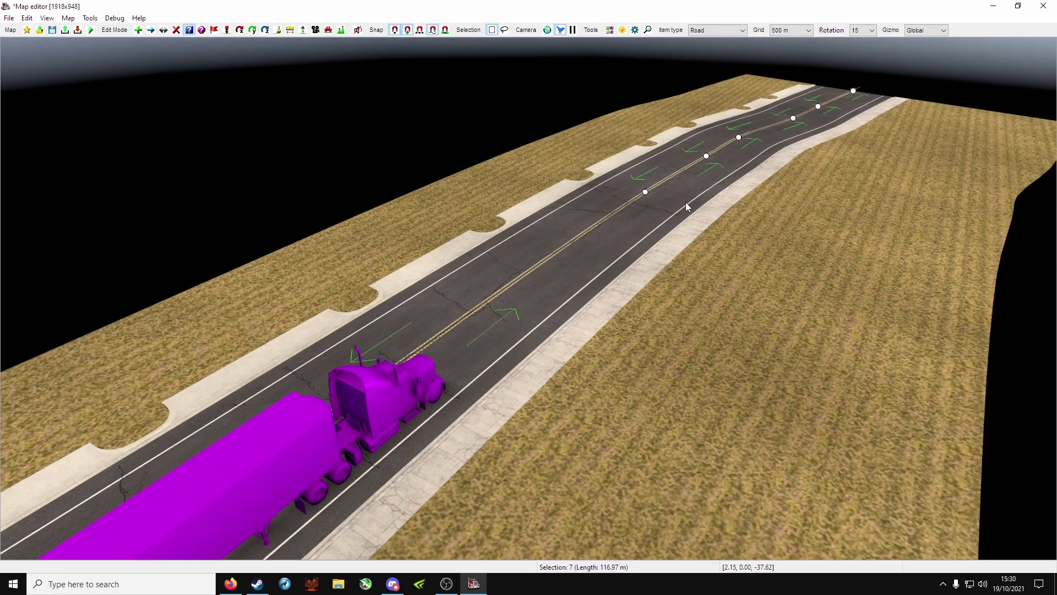
double_click(647, 199)
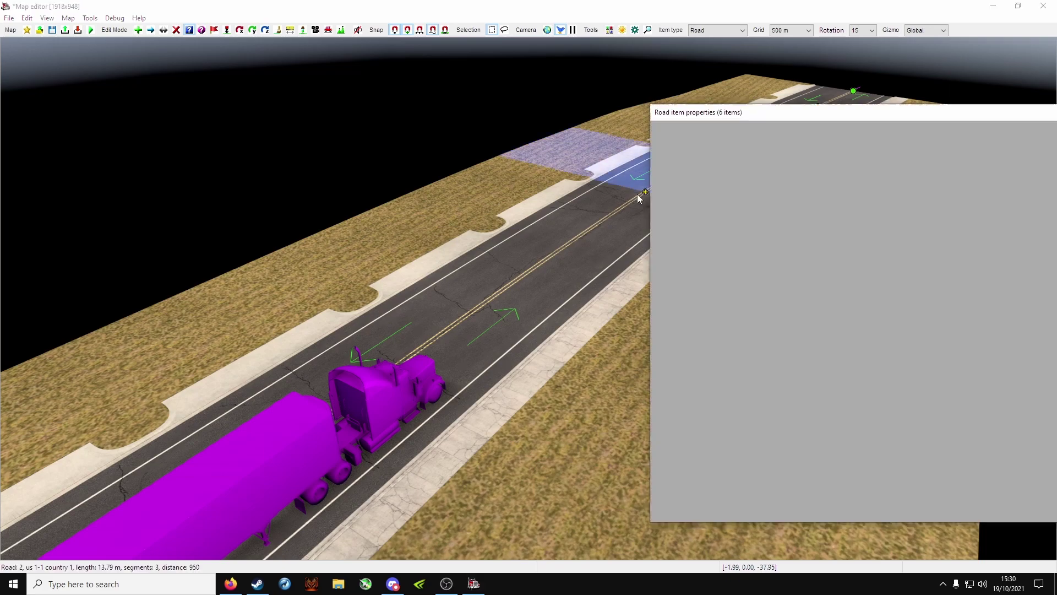
click(777, 244)
click(777, 281)
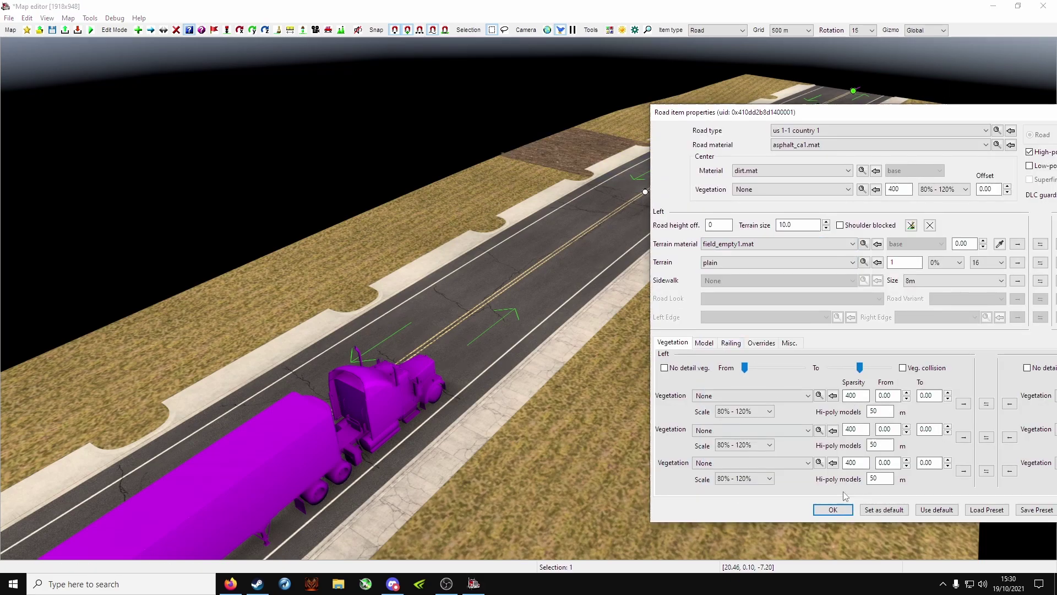
click(832, 509)
- Give the next short segment field_rape_low.mat as its left terrain
double_click(721, 203)
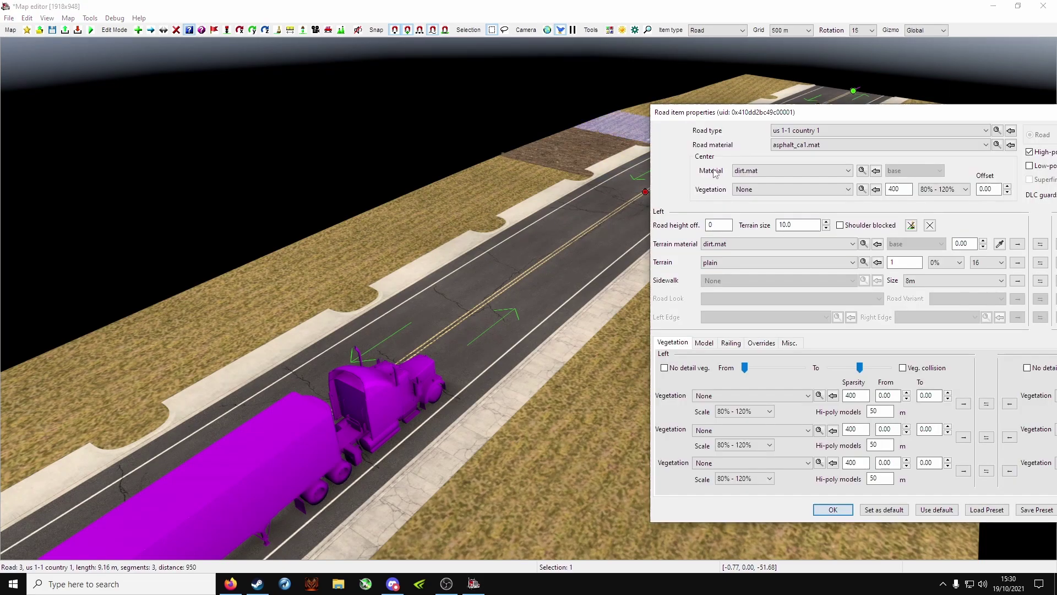
click(758, 244)
click(768, 403)
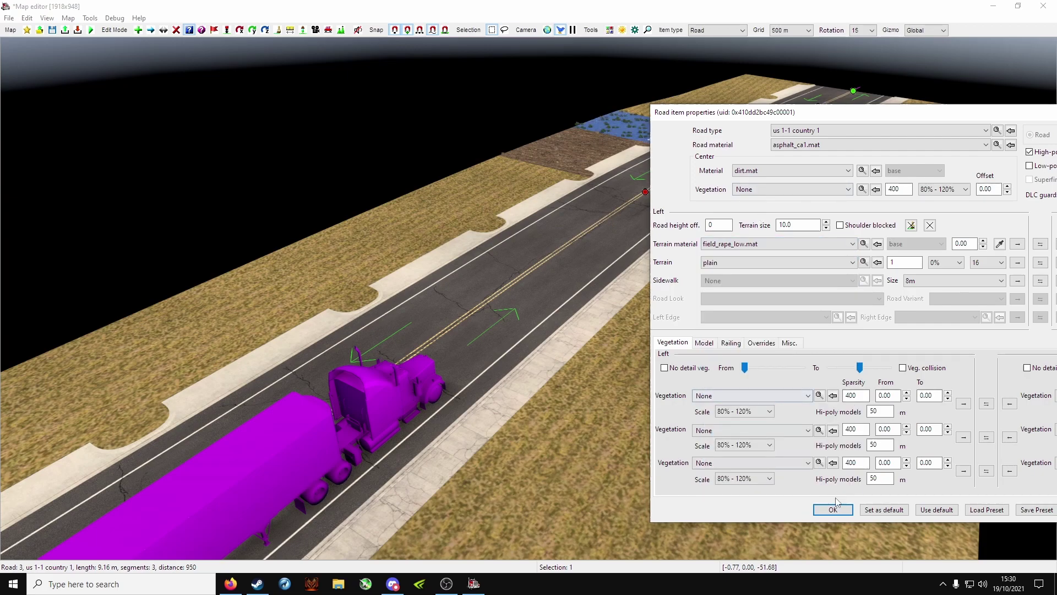
click(832, 509)
middle_drag(655, 294, 578, 347)
scroll(528, 301, down, 2)
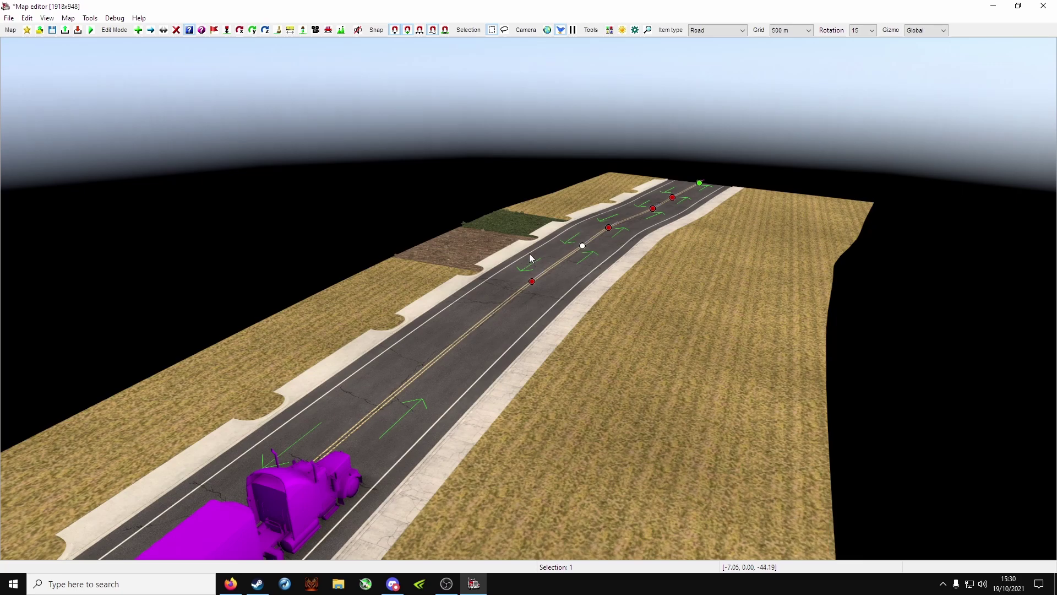
- Remove the green and brown field terrain patches and clear the node selection
key(Delete)
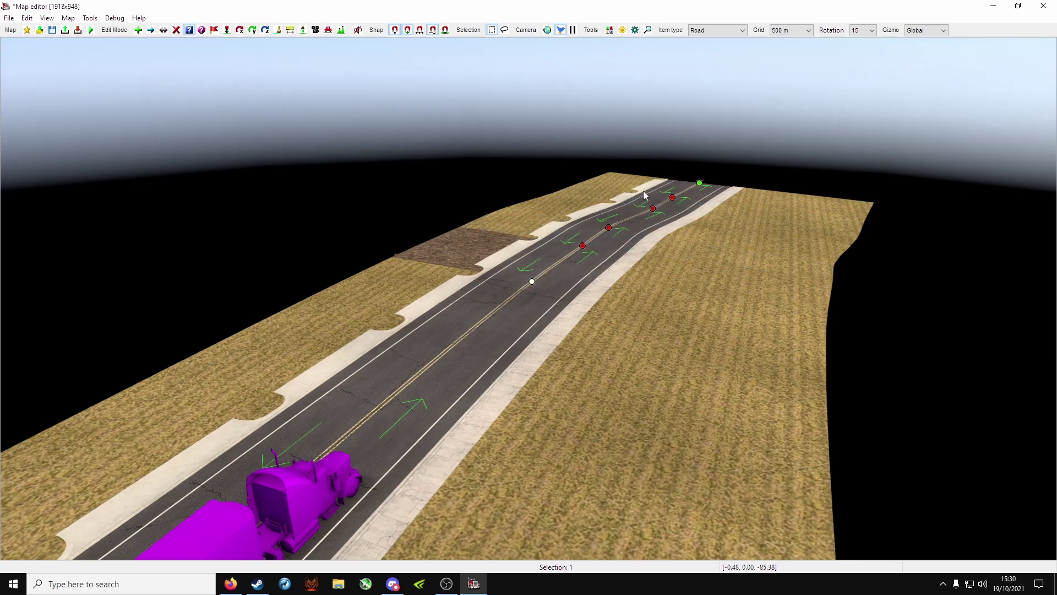
key(Delete)
key(Escape)
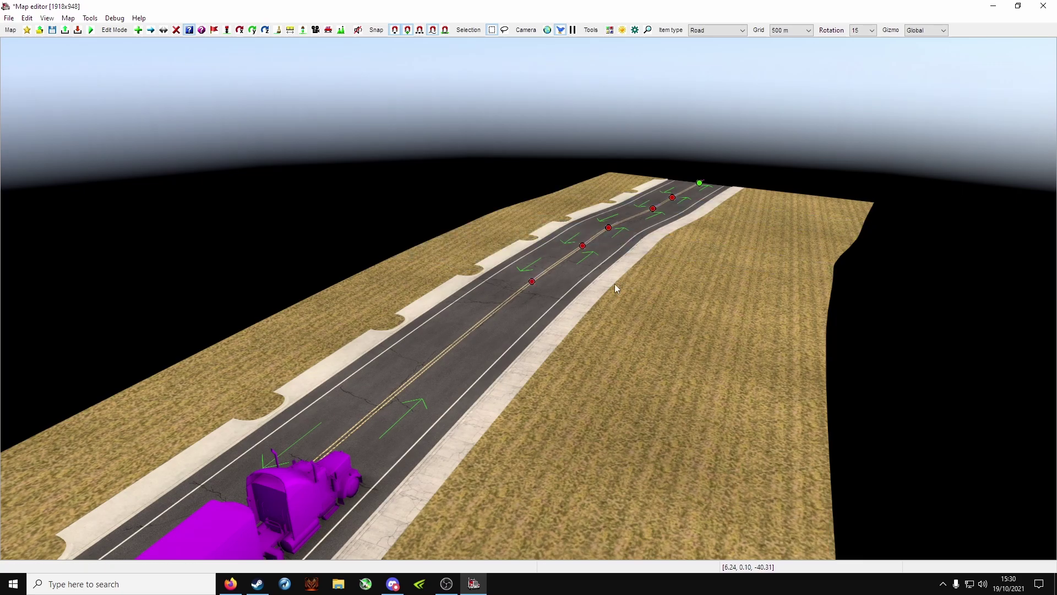